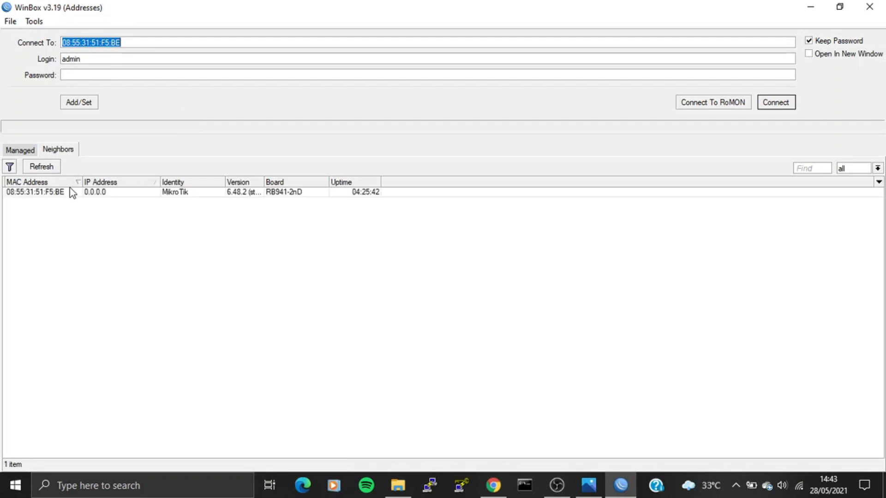
Connect to the discovered hAP lite router as admin.
left_click(72, 193)
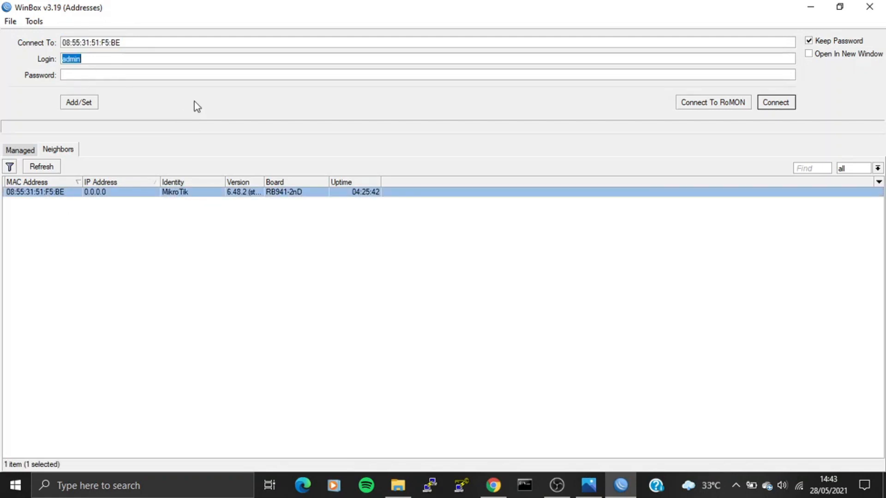
left_click(777, 98)
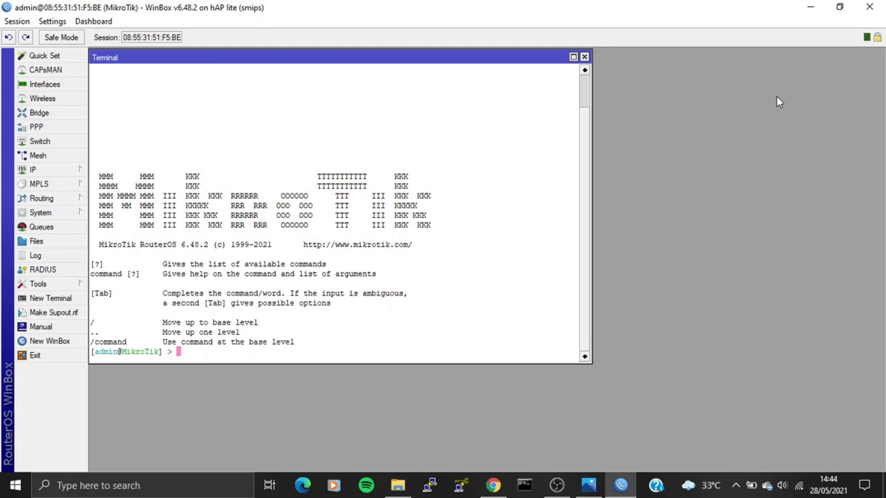
Rename the router identity to ND-Router-01 and print its interface list.
type("system identity set")
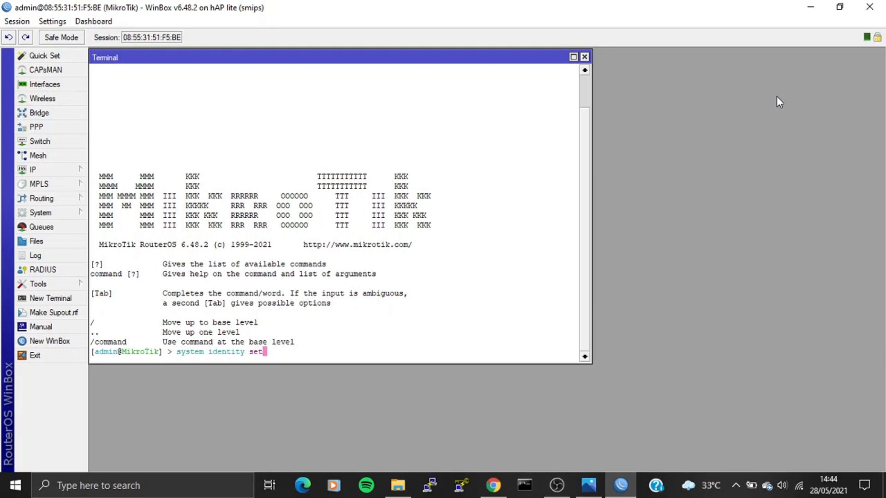
type(" name=ND-Router-01")
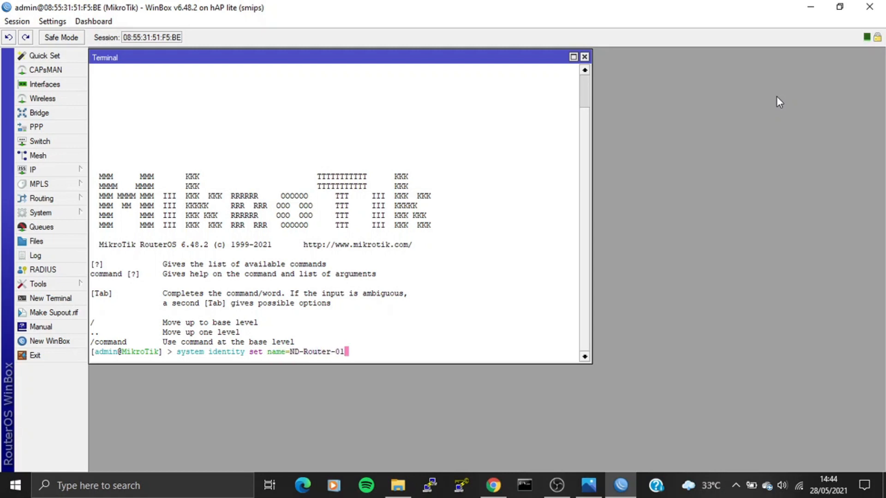
key("Return")
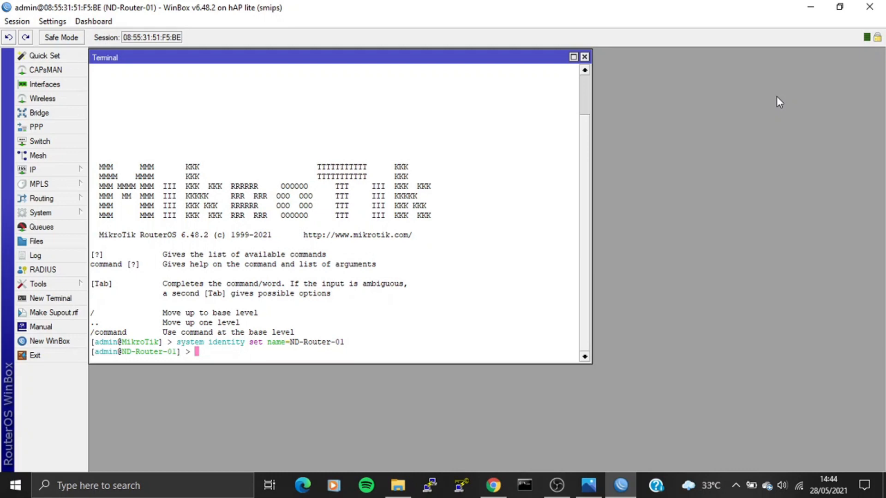
type("interface print")
key("Return")
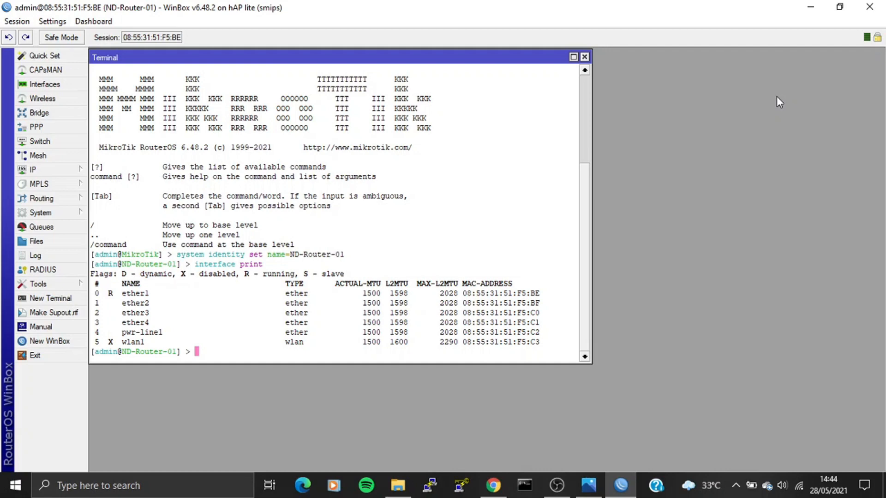
Comment ether1 as PC-01 and wlan1 as wlan1, then list the interfaces.
type("interface set eth")
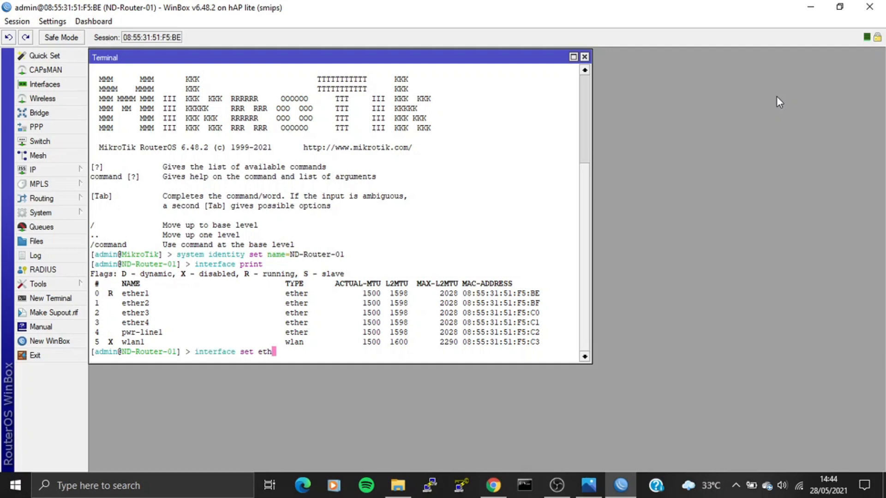
type("er1 comment=PC-01")
key("Return")
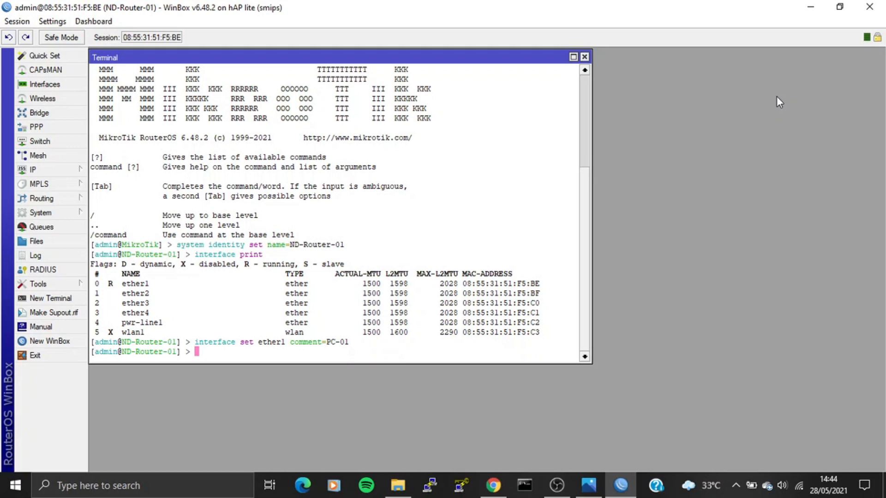
type("interface set wlan1 comment=")
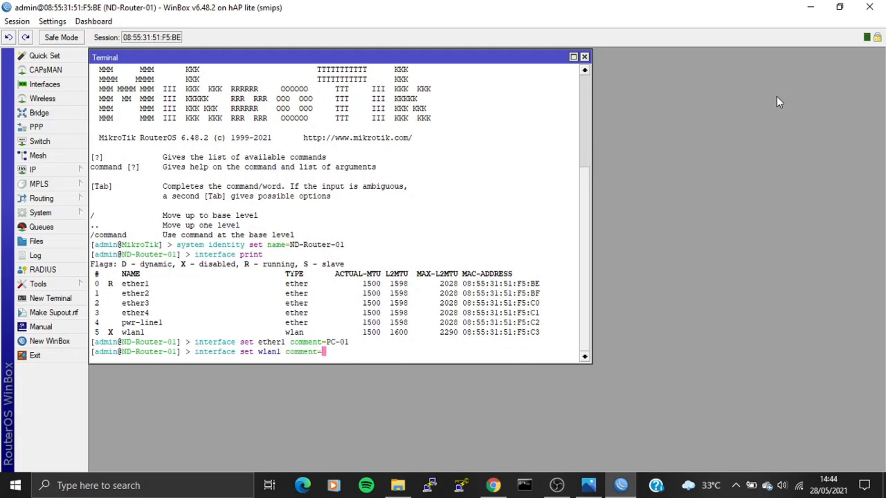
type("wlan1")
key("Return")
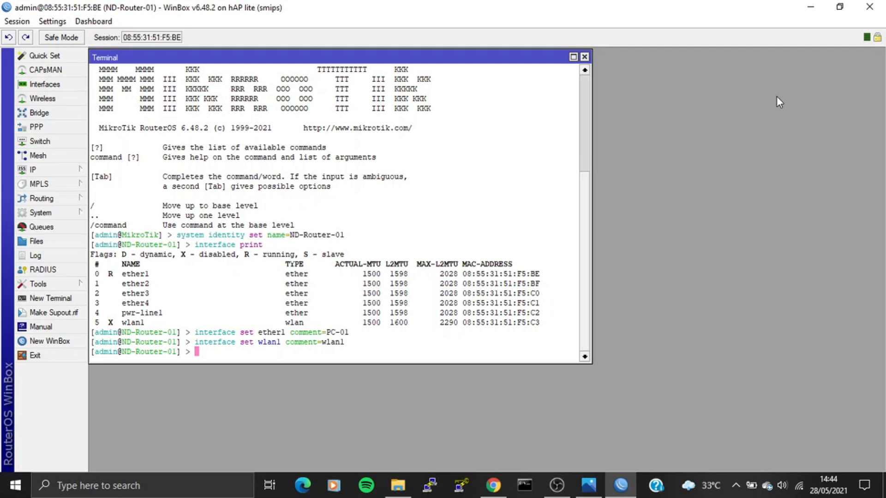
type("interface print")
key("Return")
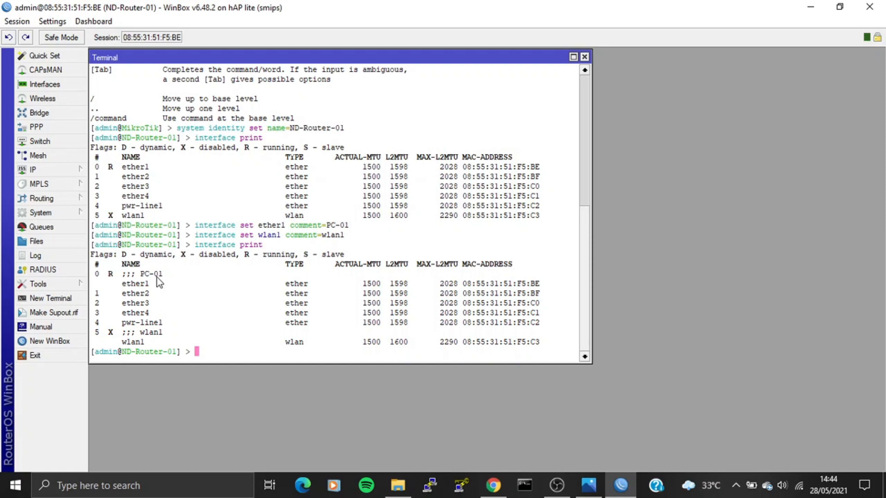
Change wlan1's comment to AP-Pemancar, confirm it in the list, and type the wlan1 enable command.
type("interface set wlan1 comment=")
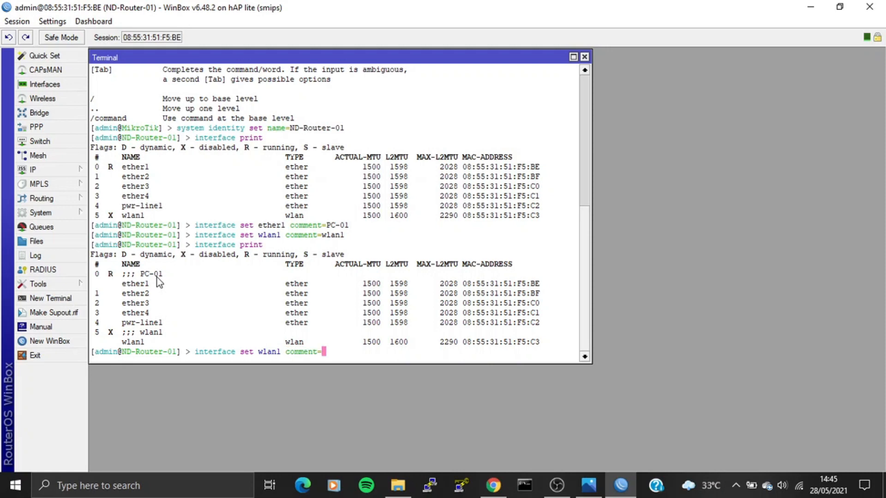
type("AP-Pemancar")
key("Return")
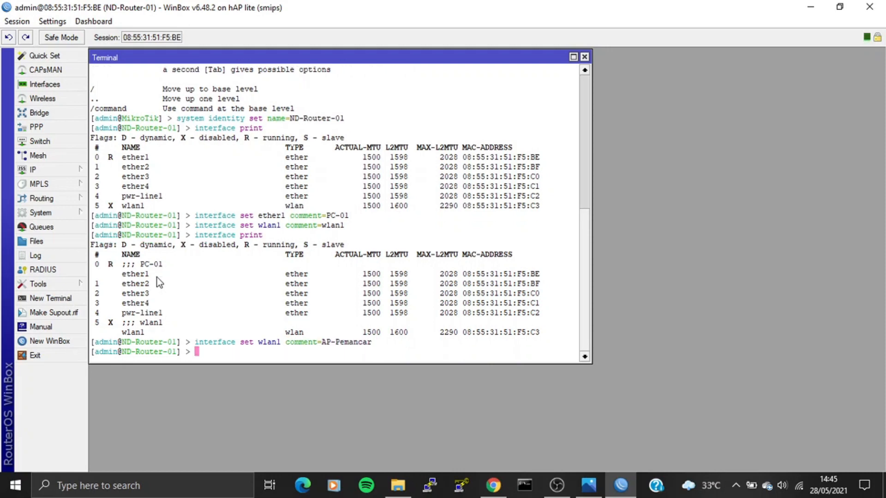
type("interface print")
key("Return")
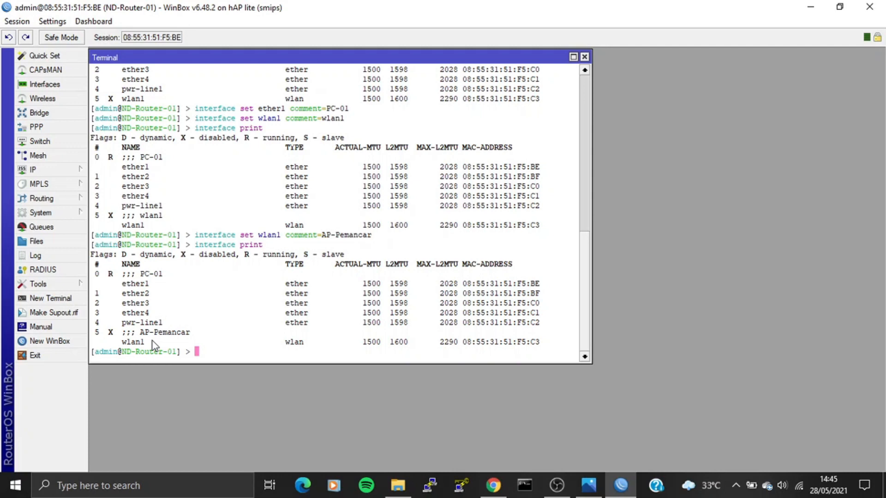
type("interface enable ")
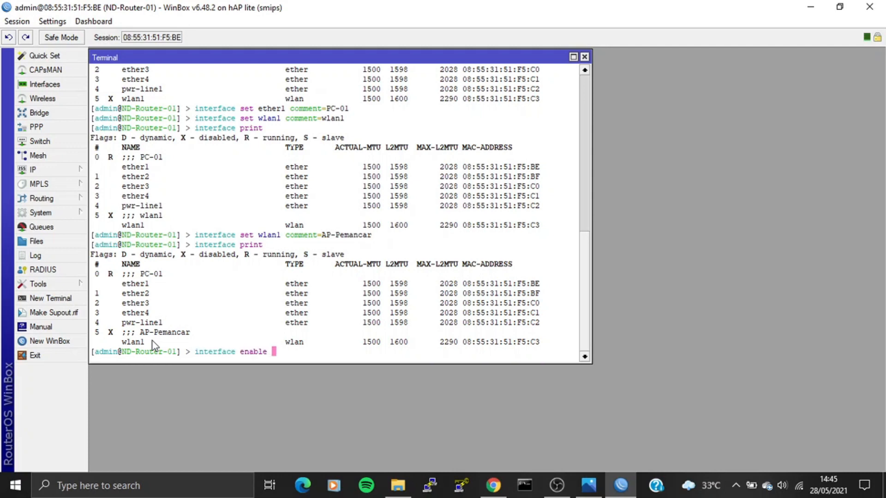
type("wlan1")
Enable wlan1, confirm it is no longer flagged disabled, and begin the security-profiles command.
key("Return")
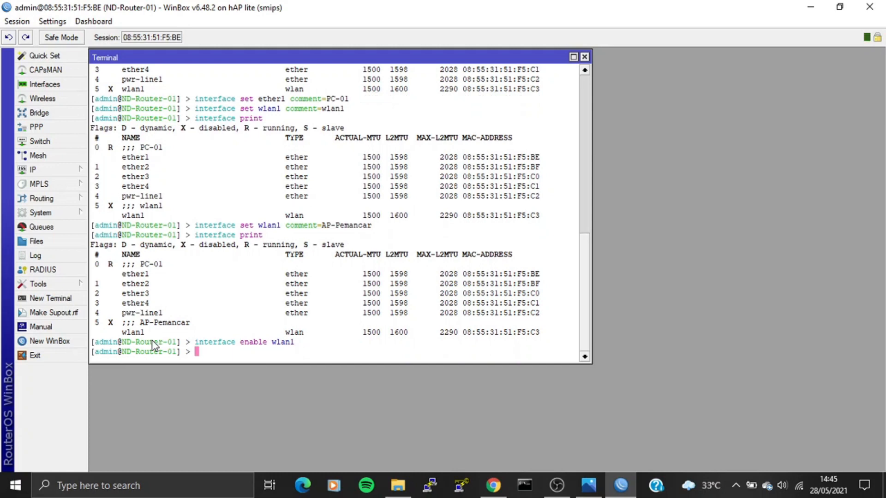
type("interface print")
key("Return")
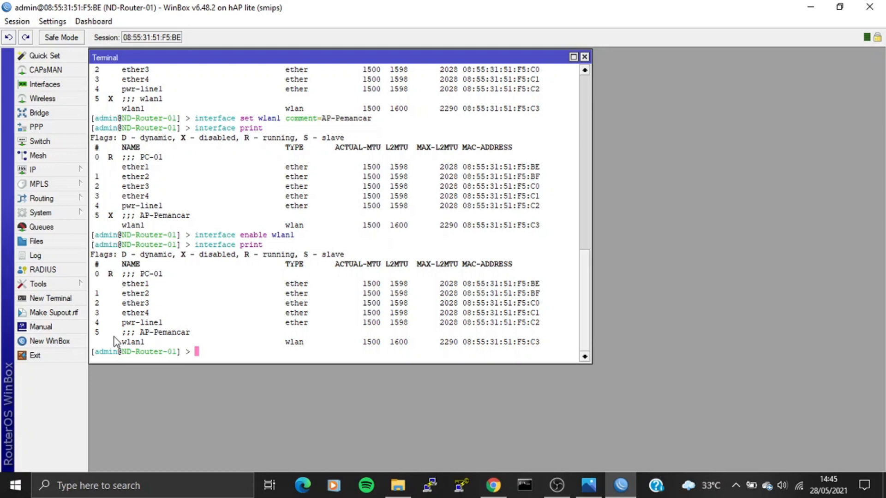
type("interface wireless sec")
key("Tab")
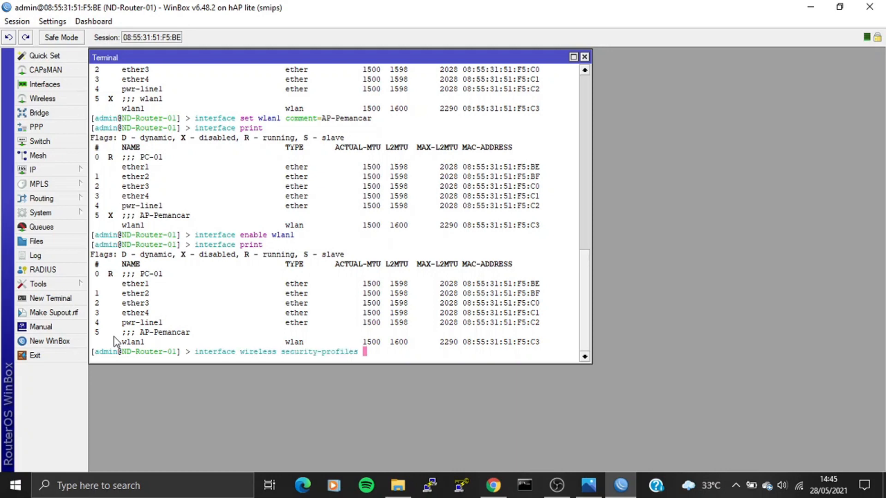
type("add name=auth-ap")
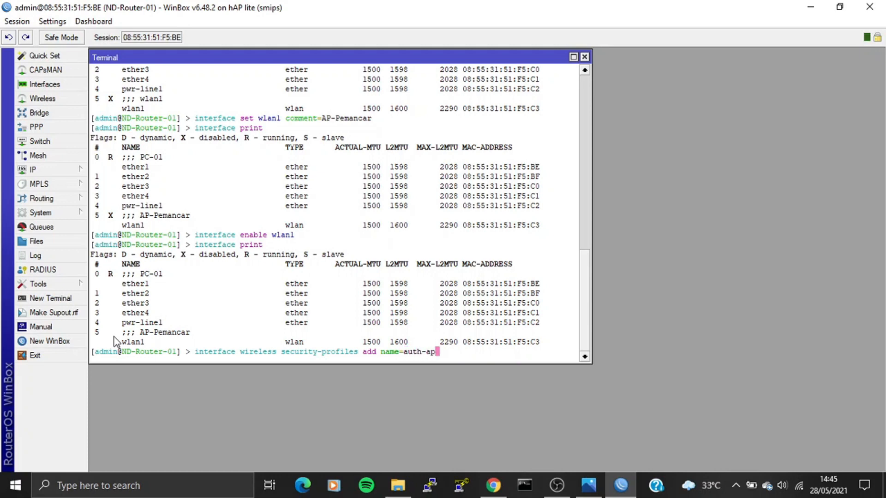
type("-pemancar mode=d")
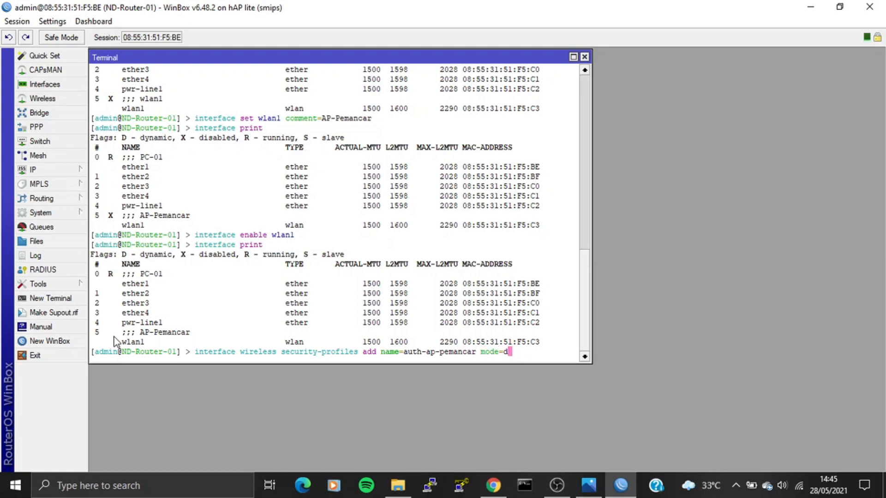
type("ynamic-keys authentication-types=wpa-psl,")
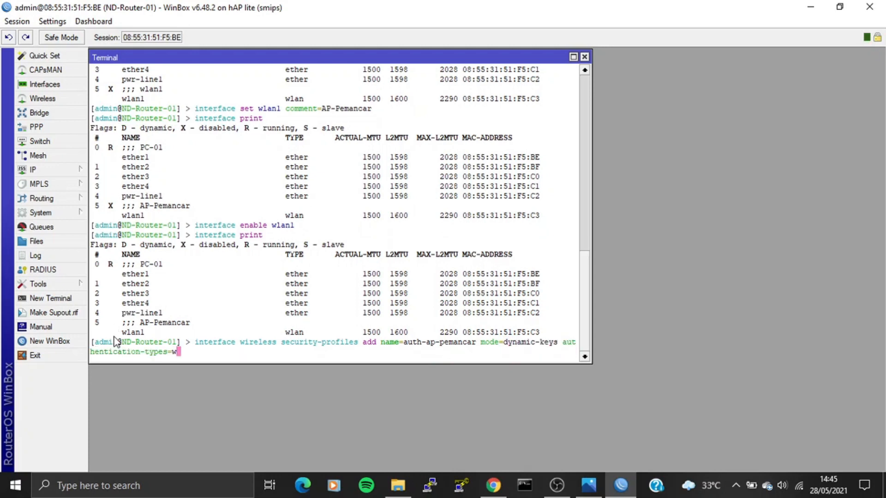
key("BackSpace")
key("BackSpace")
type("k,wpa2-psk ")
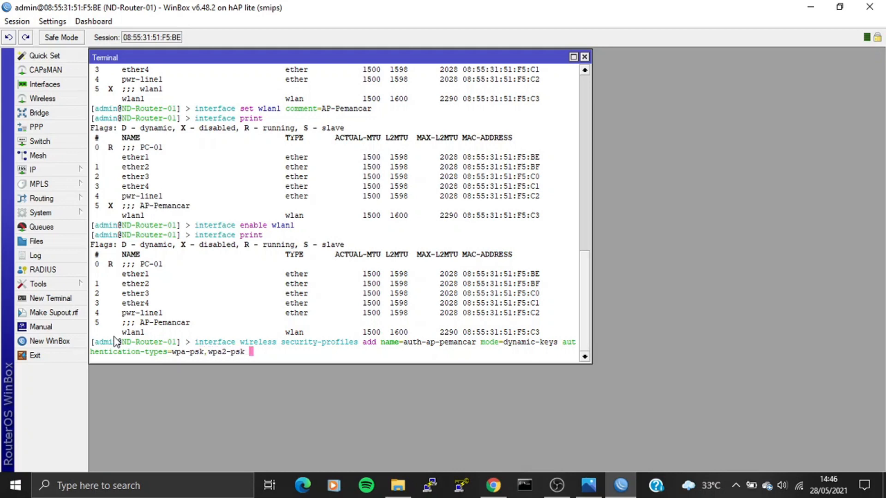
type("un")
key("Tab")
type("aes-ccm,")
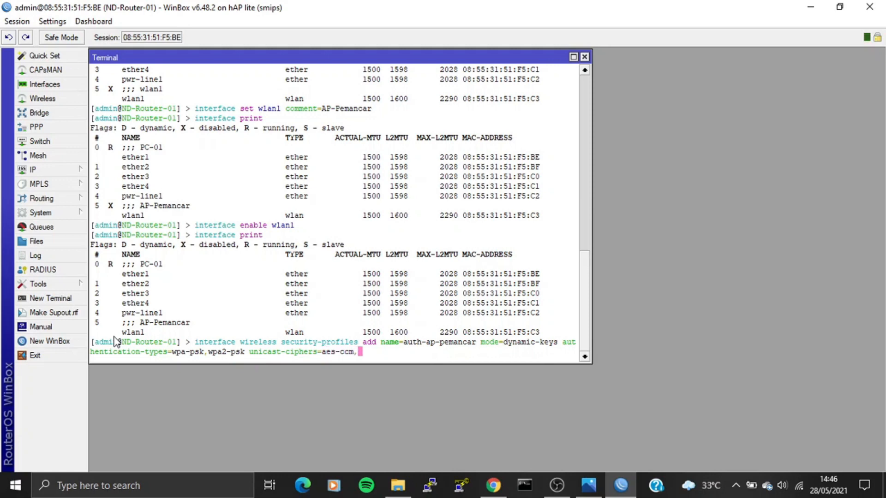
type("tkip group-")
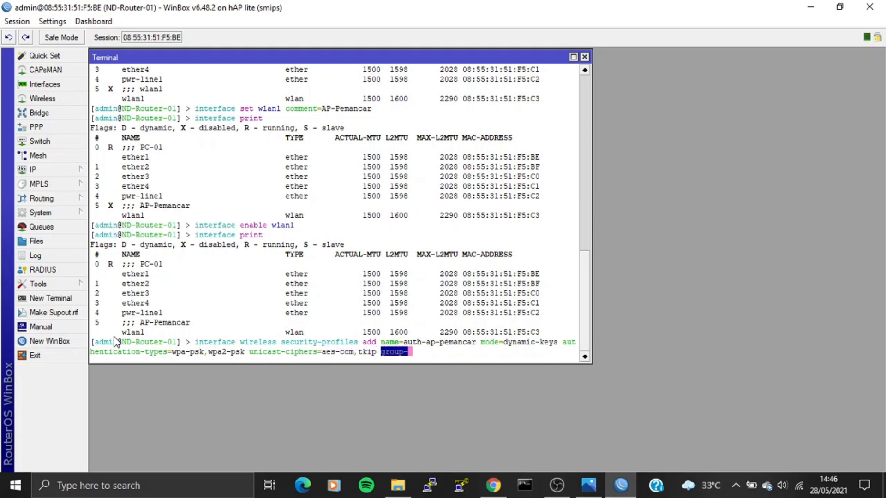
key("Tab")
type("aes-ccm,tki")
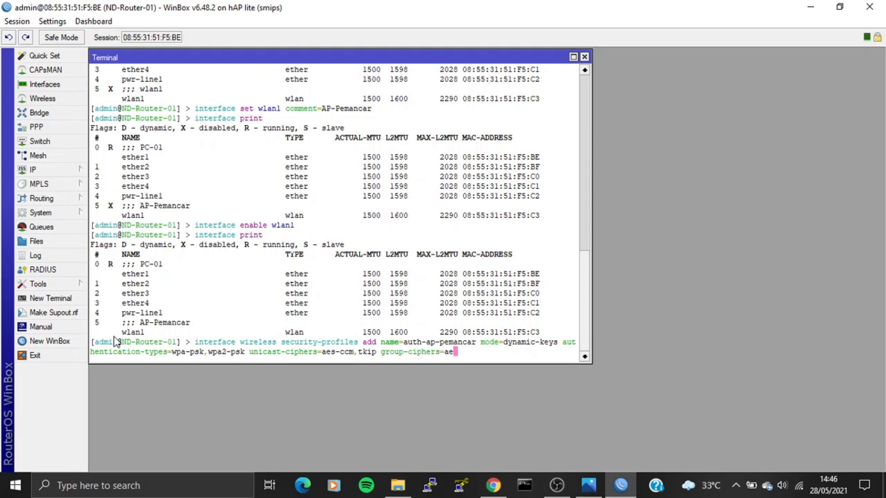
type("p wpa-p")
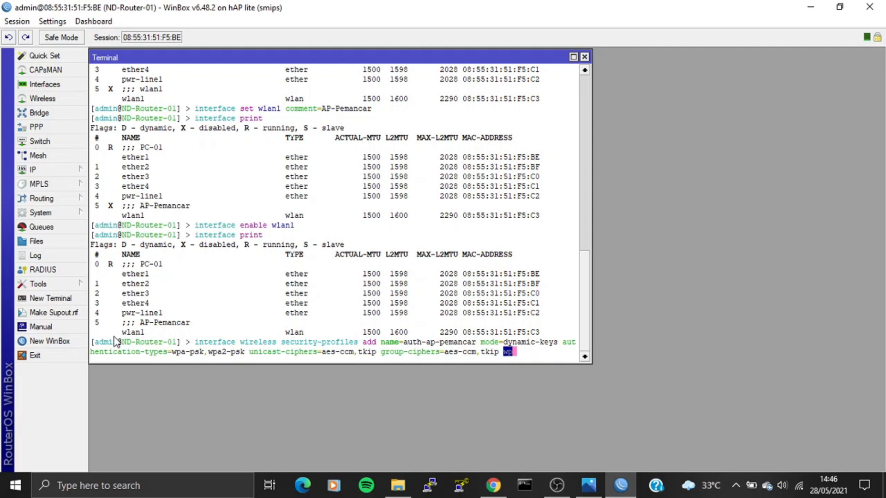
key("Tab")
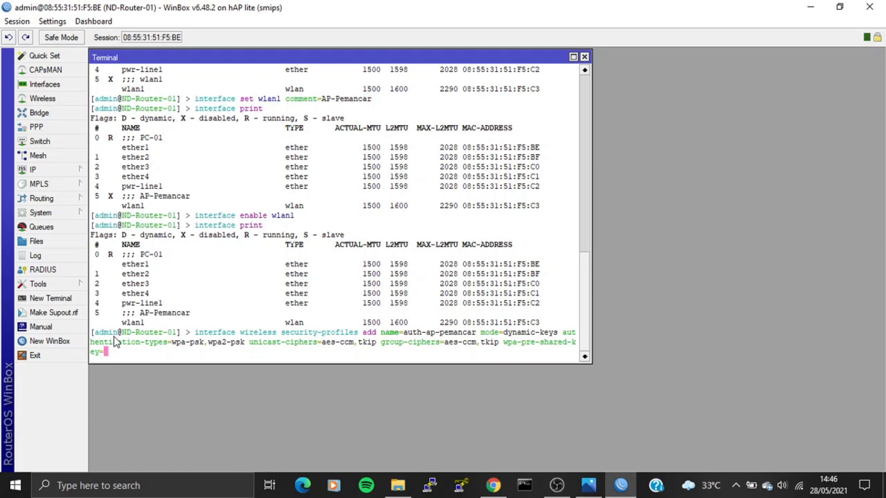
type("materi-p")
type("tmp")
type(" wpa2")
key("Tab")
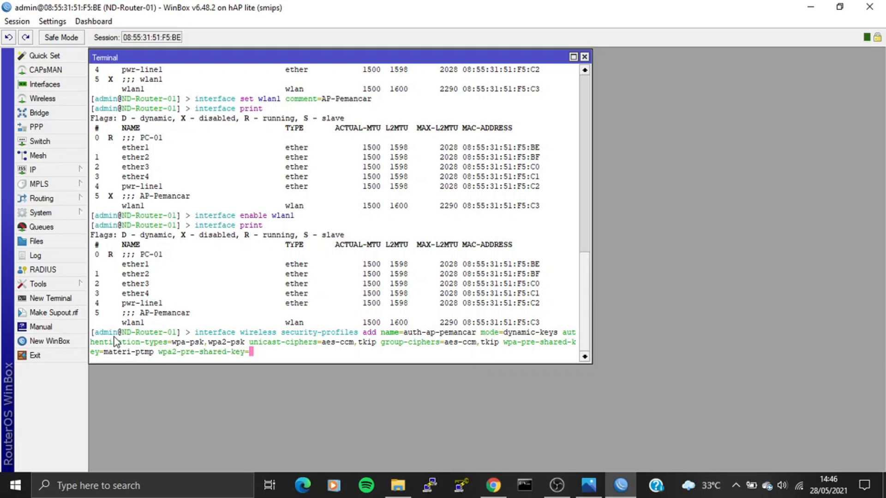
type("materi-ptmp")
key("Return")
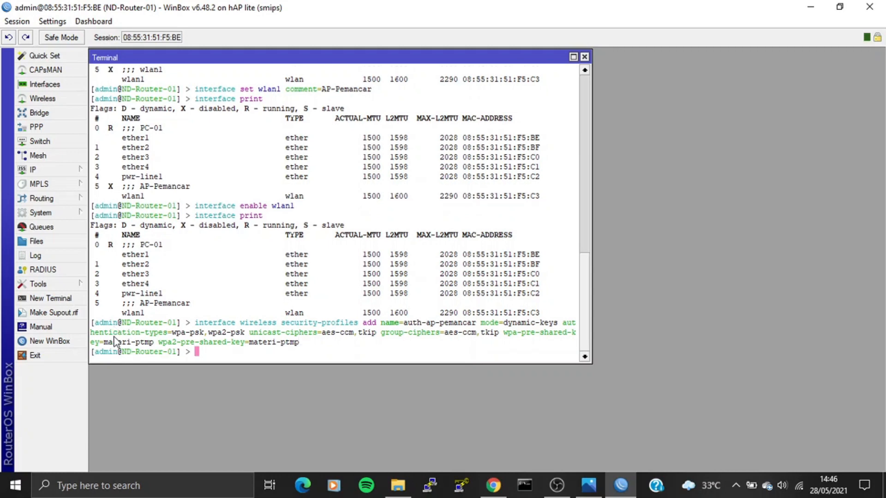
Print the list of wireless security profiles.
type("interface wireless se")
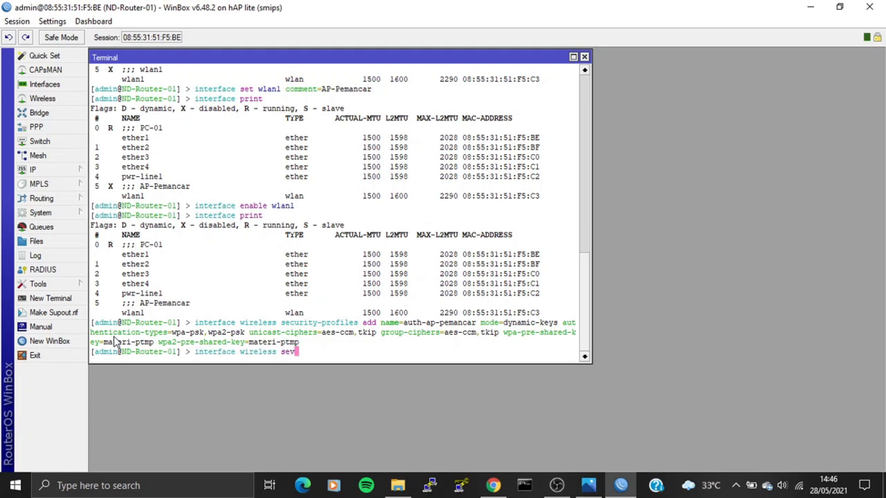
type("c")
key("Tab")
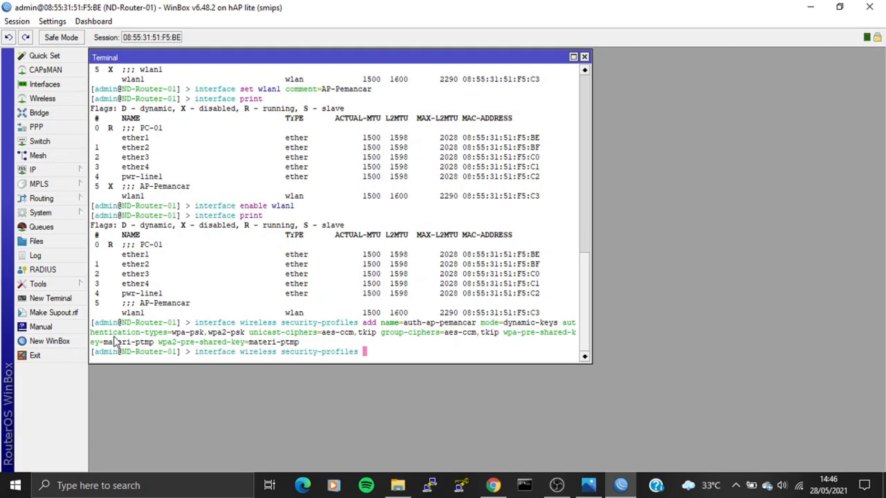
type("print")
key("Return")
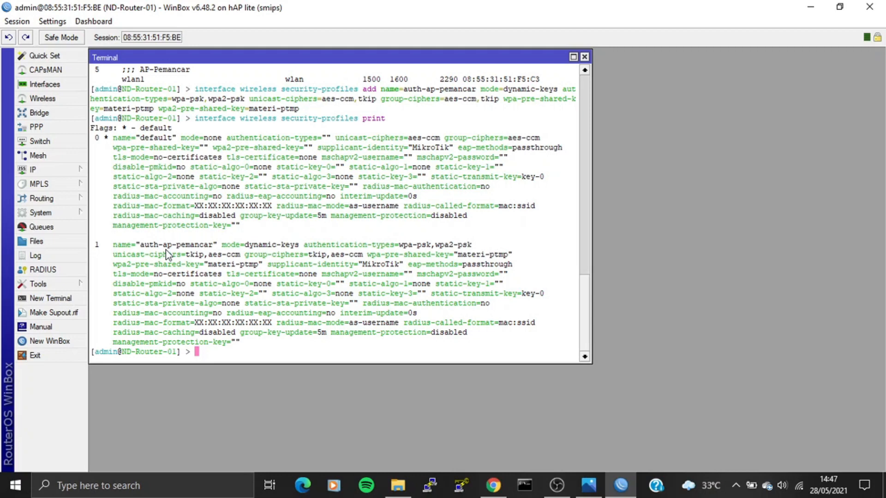
Set wlan1 to ap-bridge, 2ghz-b/g/n, SSID 'PKL SMK', radio-name AP-Pemancar, profile auth-ap-pemancar.
type("interface wireless se")
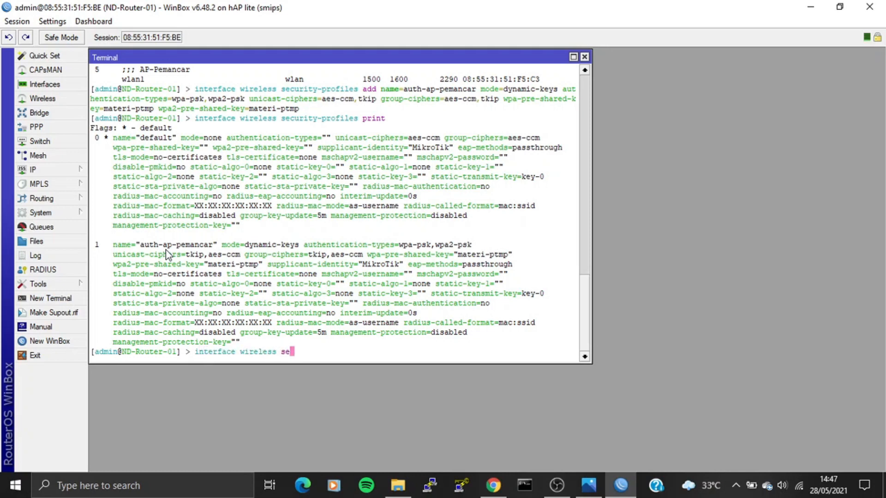
type("t wlan1 mode=ap-bridge")
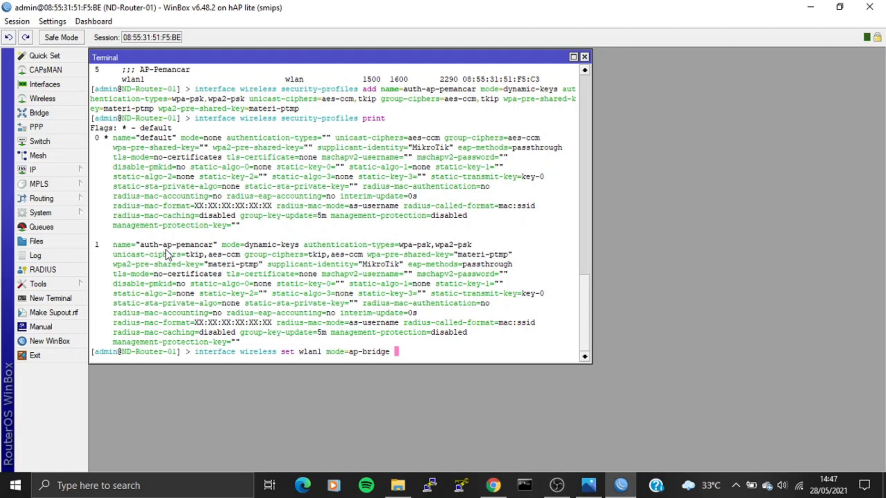
type("band=2ghz-b/g/n ")
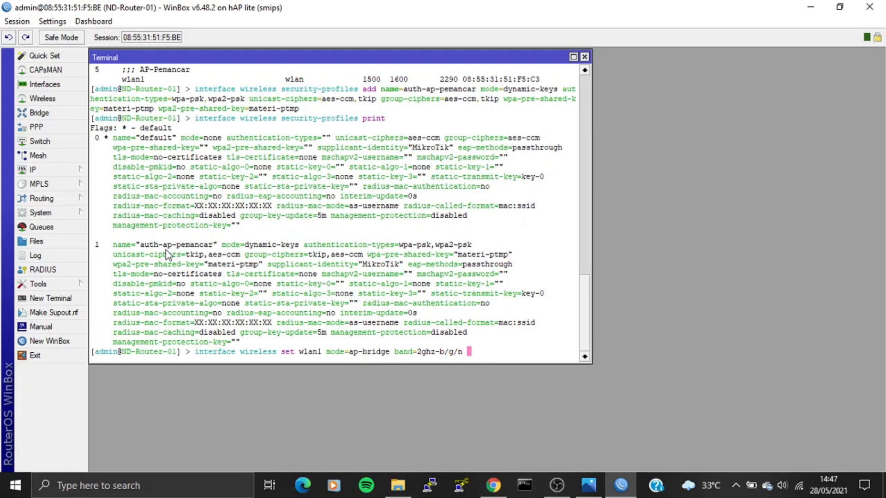
type("ssid=\"PKL SMK\" radio-name=")
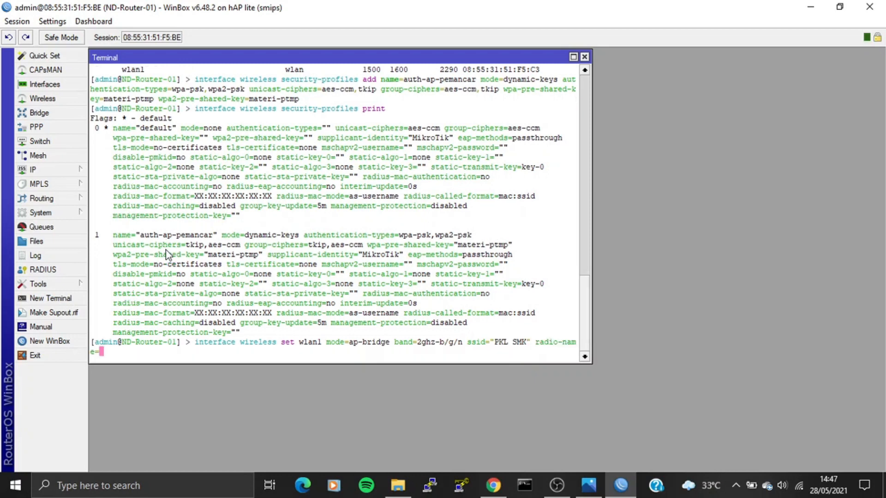
type("AP-Pemancar securi")
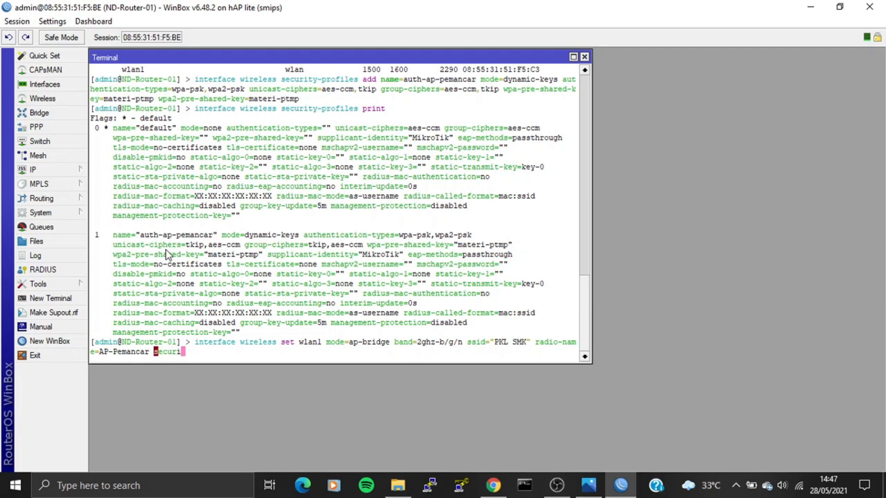
type("ty")
key("Tab")
type("aut")
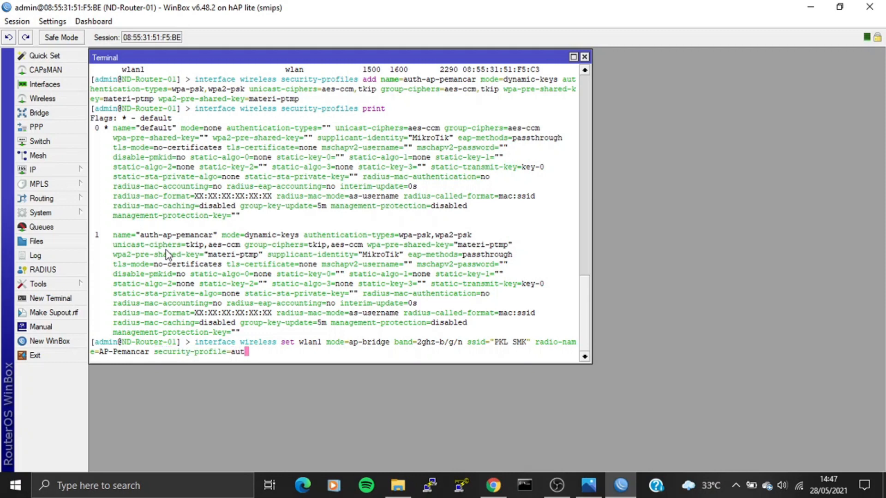
type("h-ap-")
key("Tab")
key("Return")
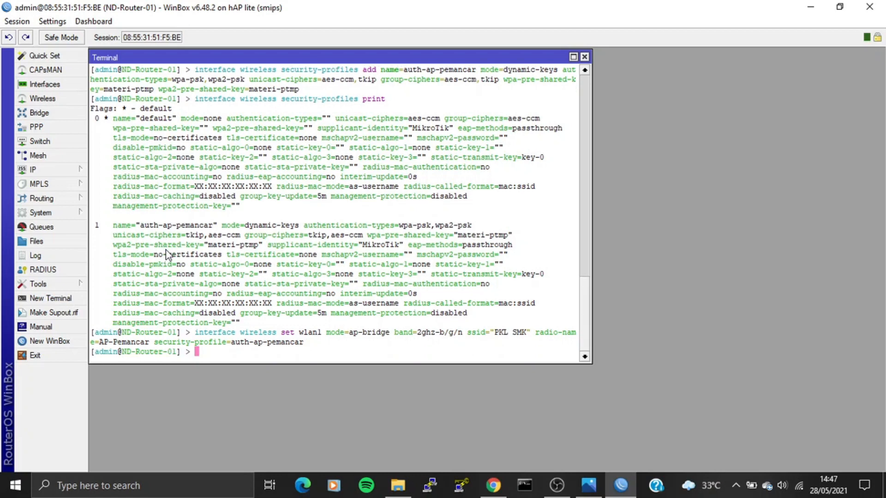
type("interface wireless print")
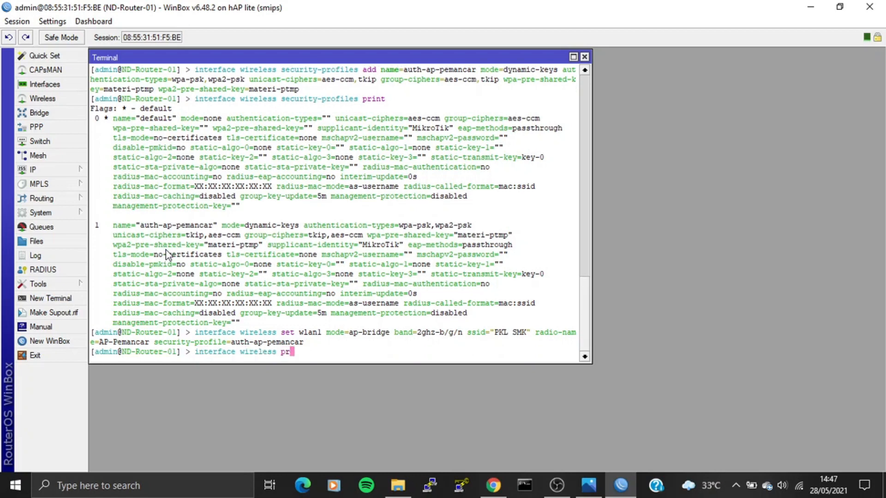
key("Return")
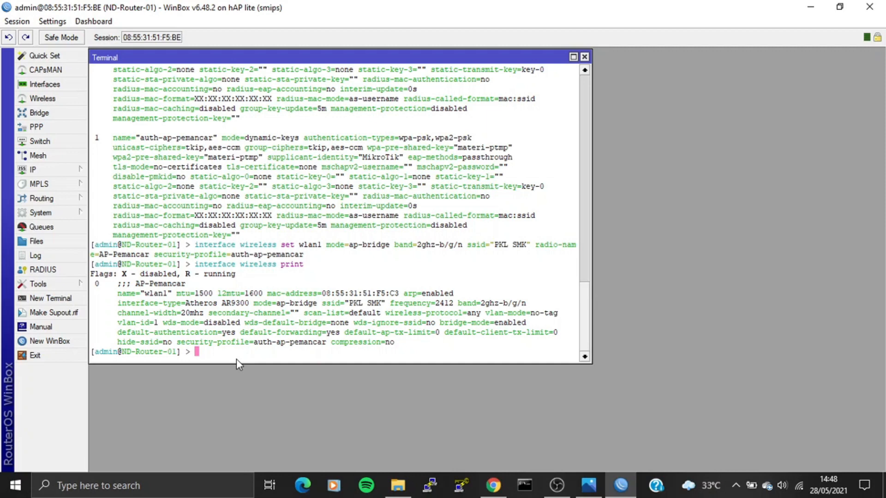
Add 28.28.28.1/24 to wlan1, list the addresses, and launch the DHCP server setup.
type("ip address add address=")
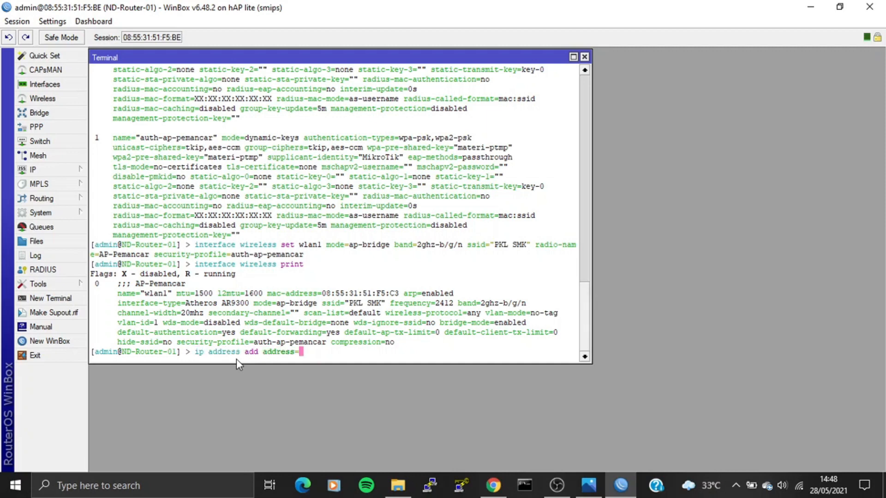
type("28.28.28.1/24 interface=wlan1")
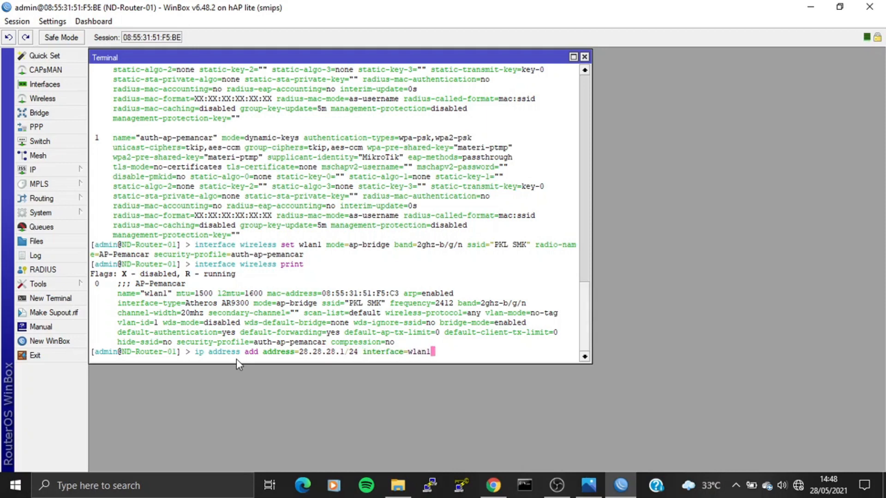
key("Return")
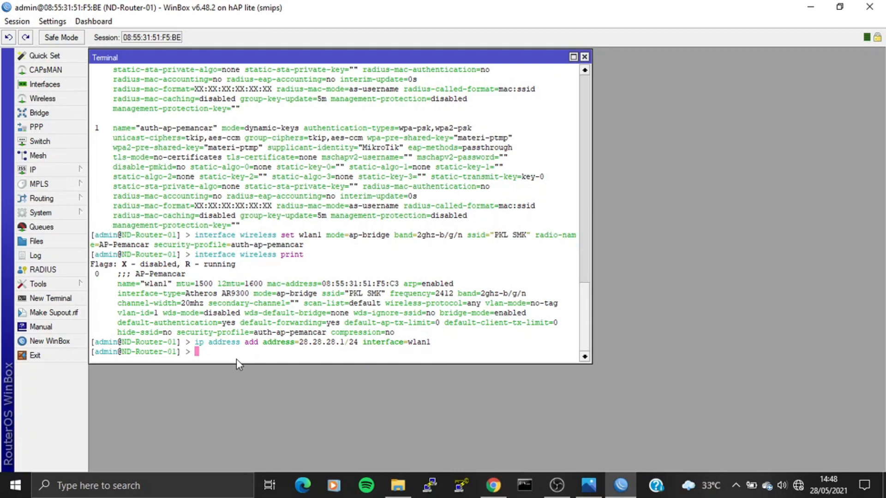
type("ip address print")
key("Return")
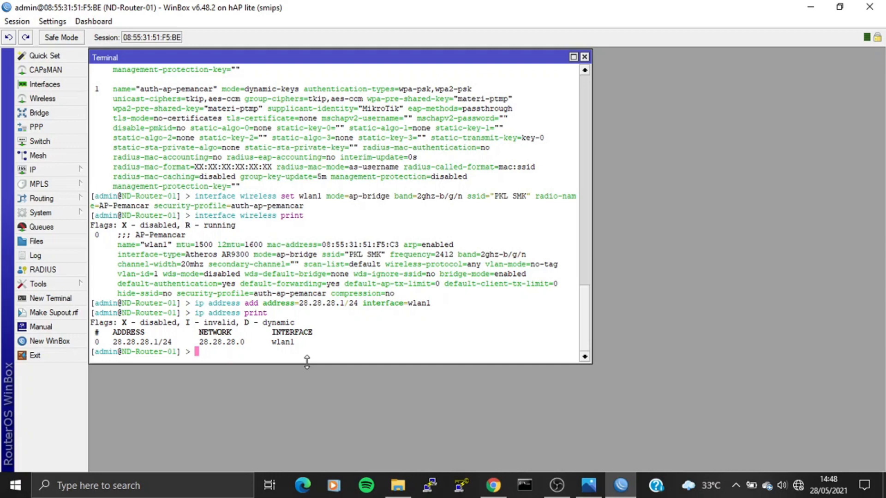
type("ip dhcp-server setup")
key("Return")
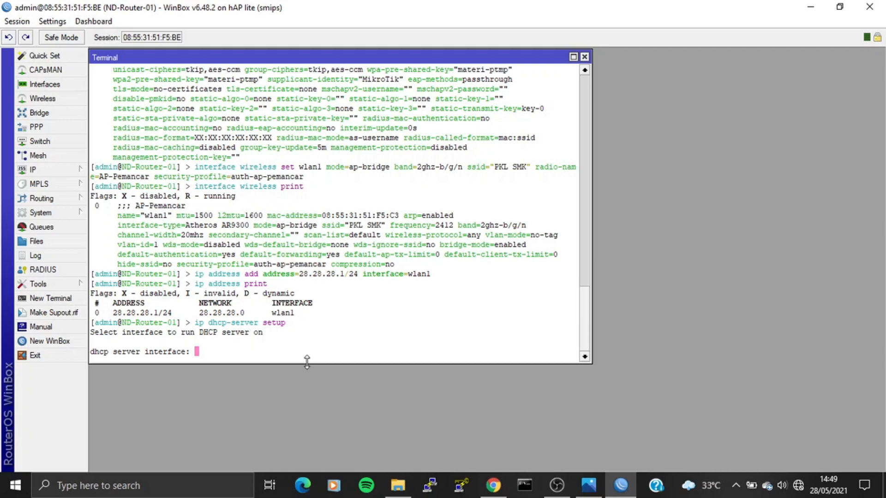
Serve DHCP on wlan1: gateway 28.28.28.1, pool 28.28.28.2–254, DNS 8.8.8.8, 10m lease.
type("wlan1")
key("Return")
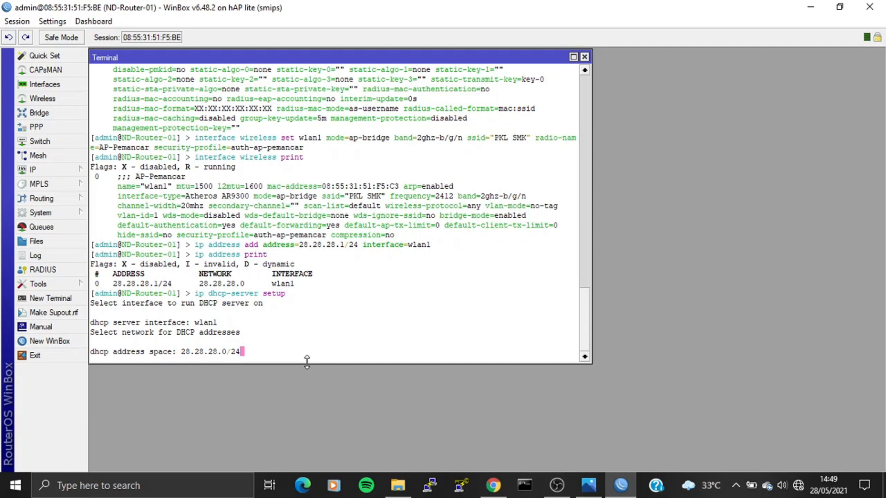
key("Return")
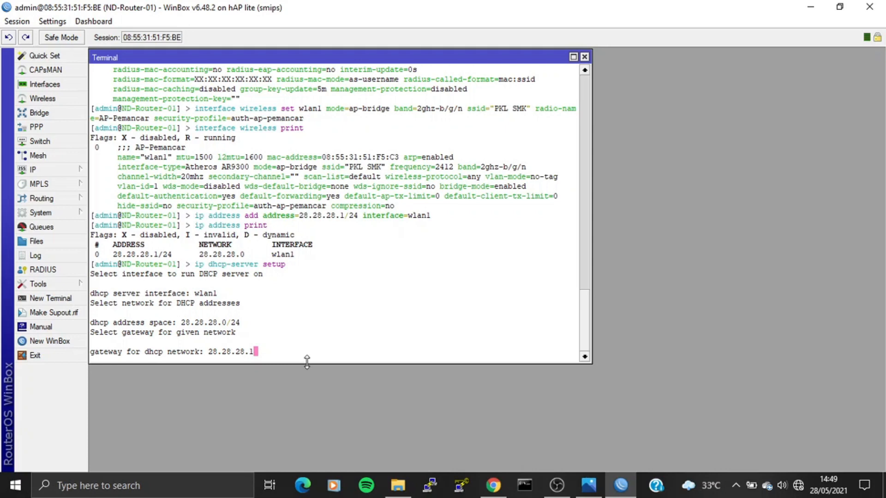
key("Return")
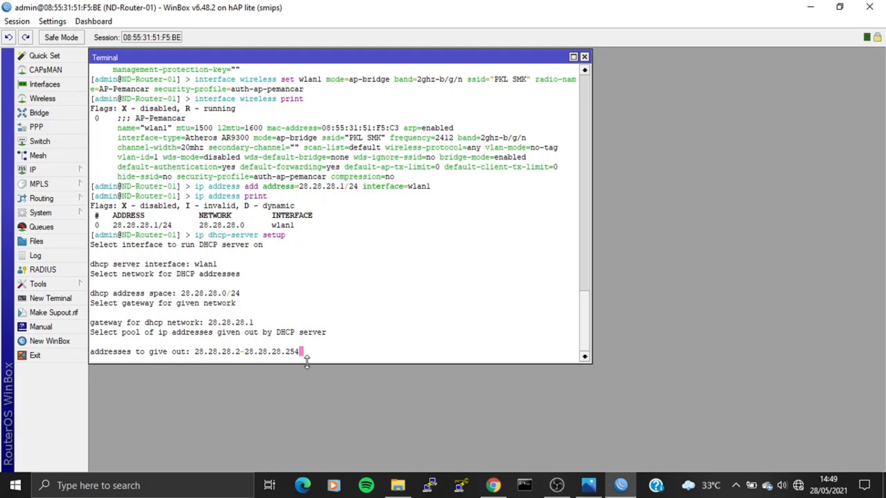
key("Return")
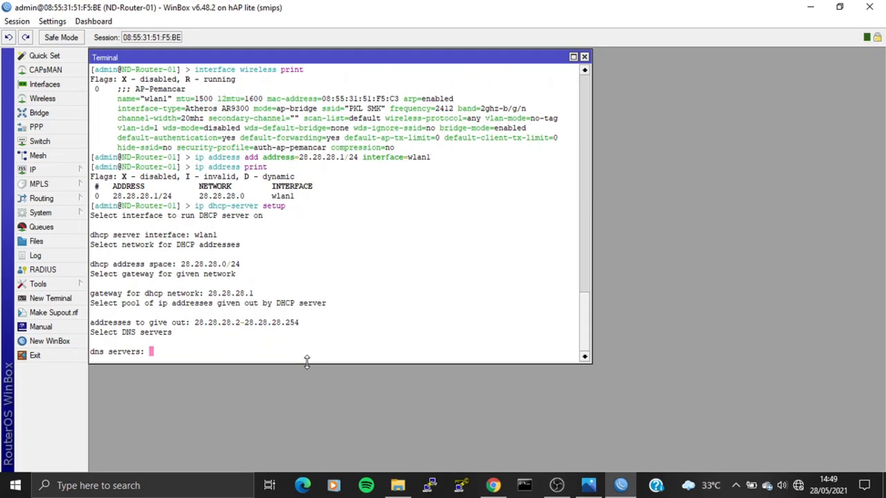
type("8.8.8.8")
key("Return")
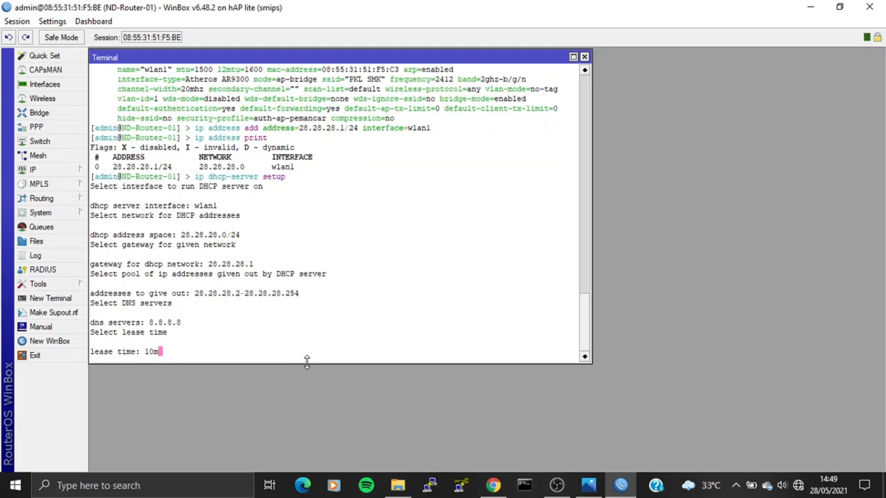
key("Return")
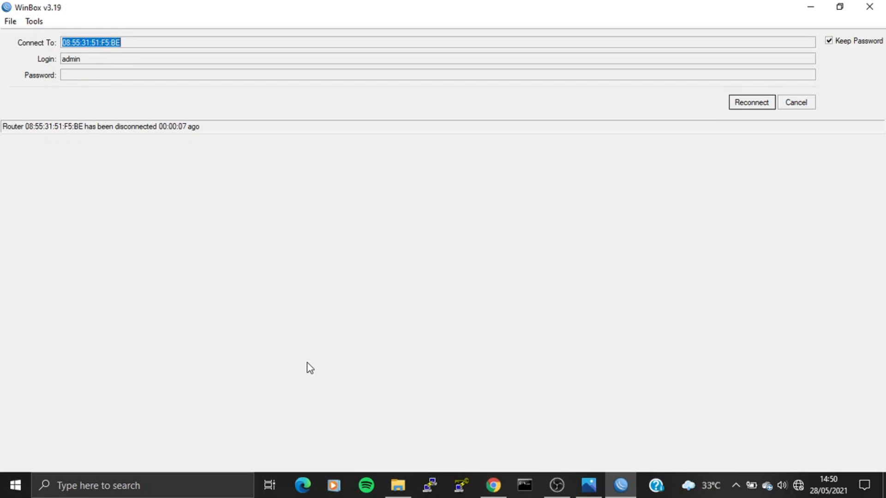
Log in as admin to router 74:4D:28:91:5A:F1 from the refreshed Neighbors list.
left_click(796, 104)
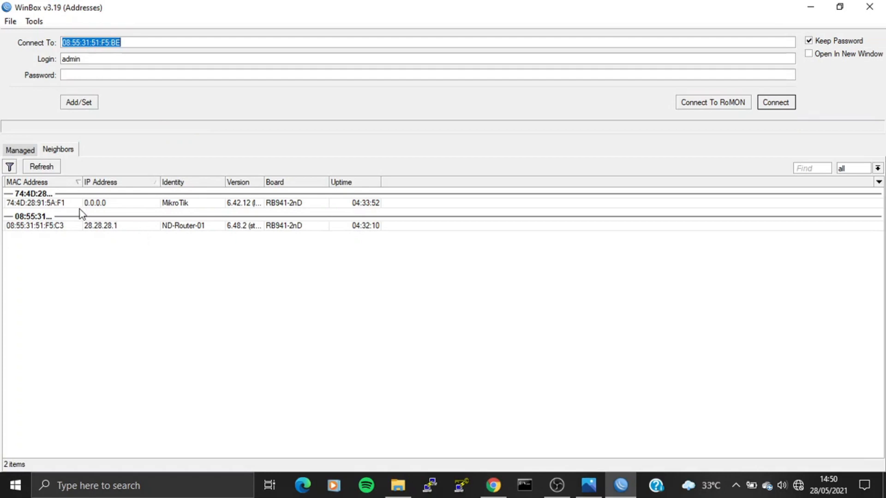
left_click(55, 170)
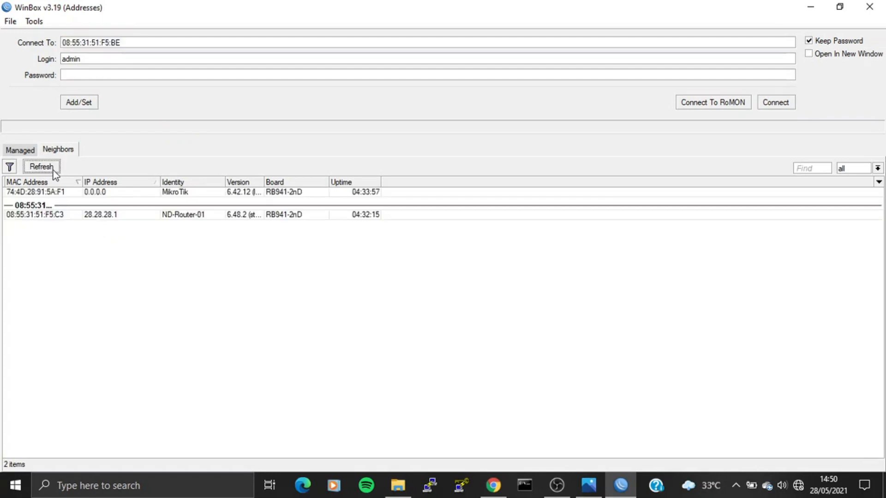
left_click(33, 192)
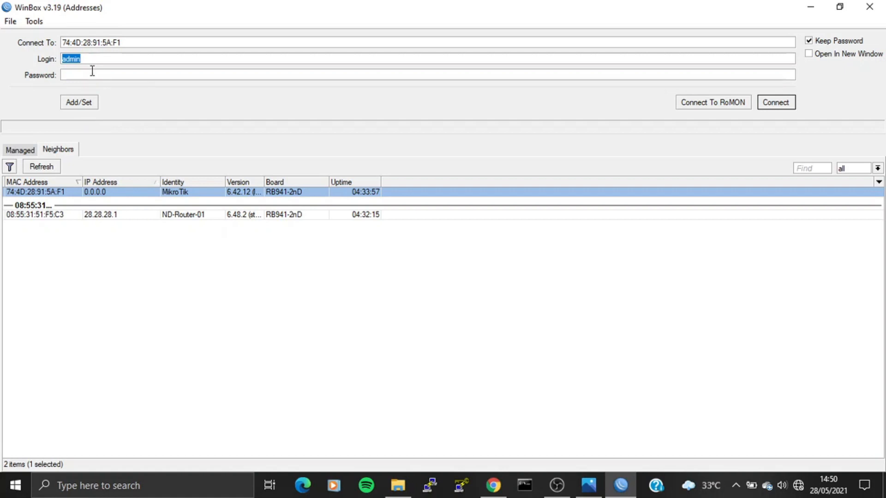
left_click(788, 106)
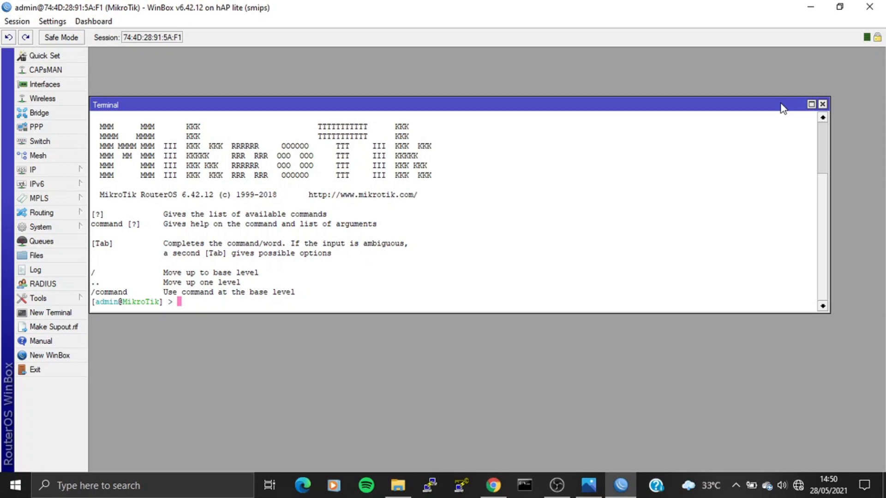
Rename the router identity to ND-Router-02 and print its interfaces.
type("system identity se")
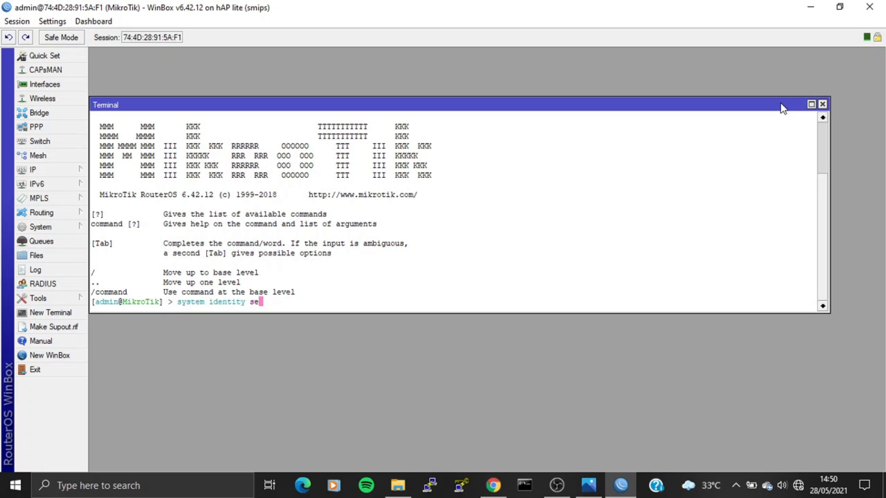
type("t name=ND-Router-02")
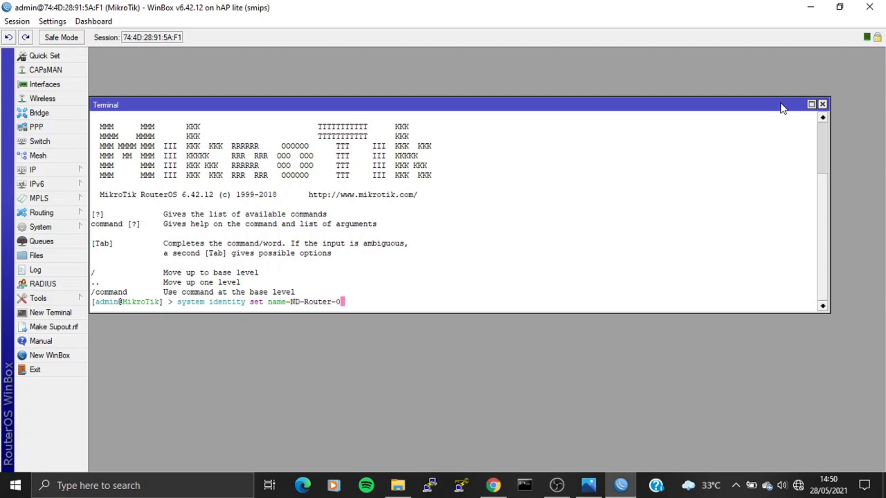
key("Return")
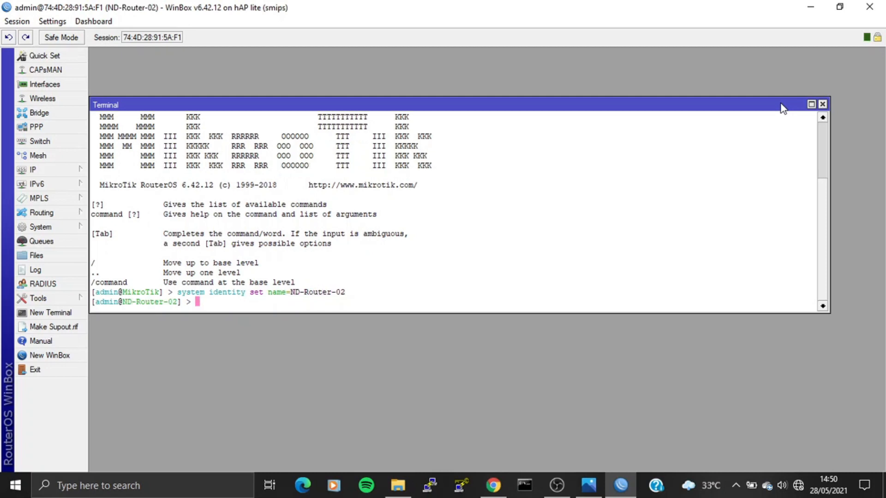
type("interface print")
key("Return")
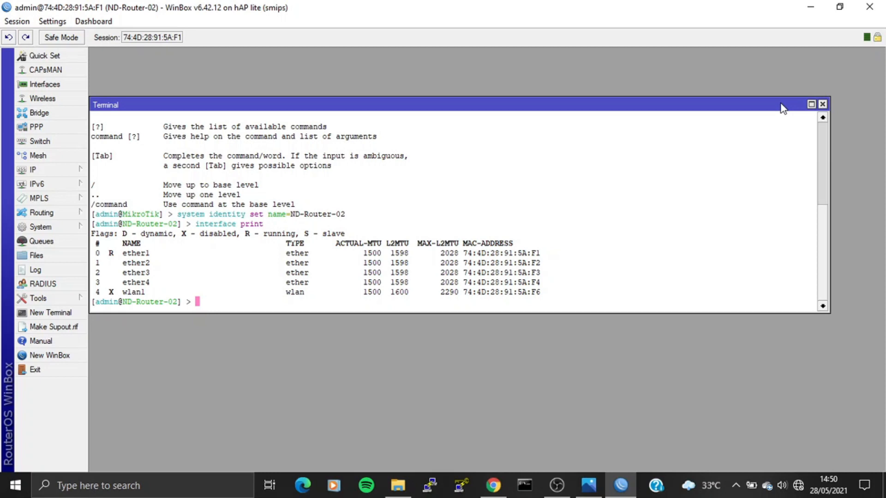
Give ether1 the comment PC-02.
type("interface set ether1 cc")
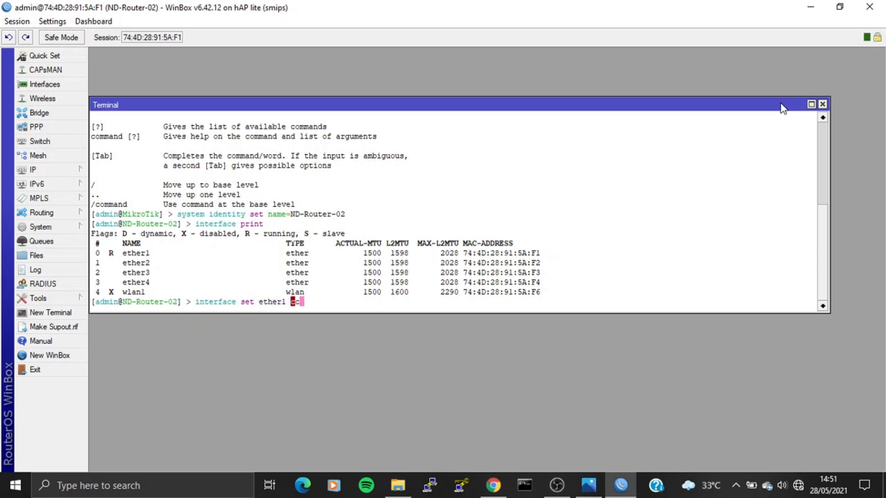
key("BackSpace")
type("omment=PC-02")
key("Return")
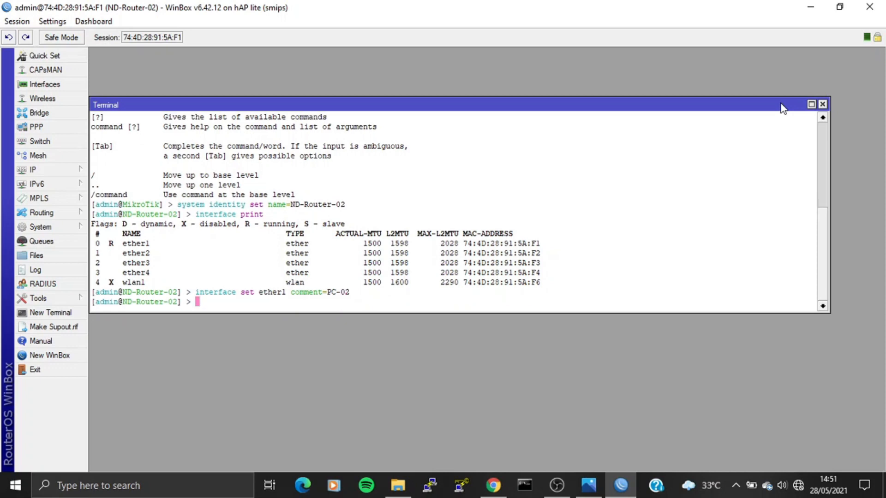
Give wlan1 the comment AP-Client and verify both comments in the interface list.
type("int")
key("Tab")
type("set wlan1 comm")
key("Tab")
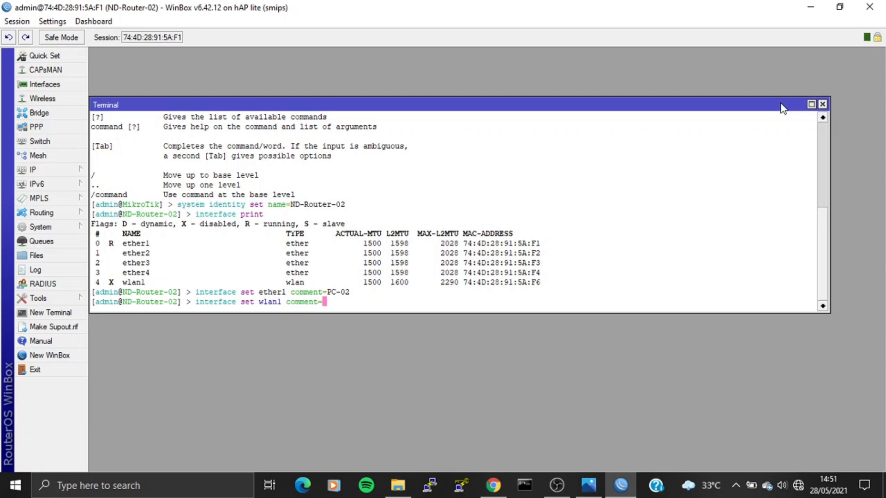
type("AP-Statio")
key("BackSpace")
key("BackSpace")
key("BackSpace")
key("BackSpace")
key("BackSpace")
key("BackSpace")
type("Client")
key("Return")
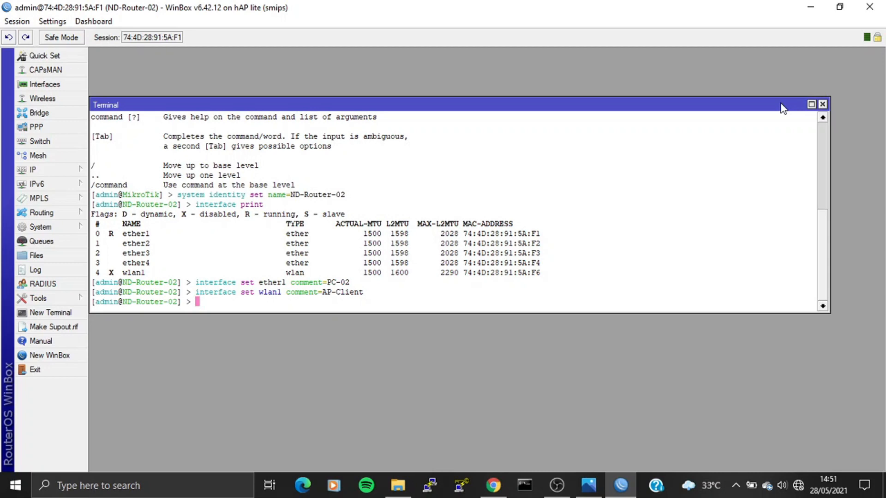
type("interface print")
key("Return")
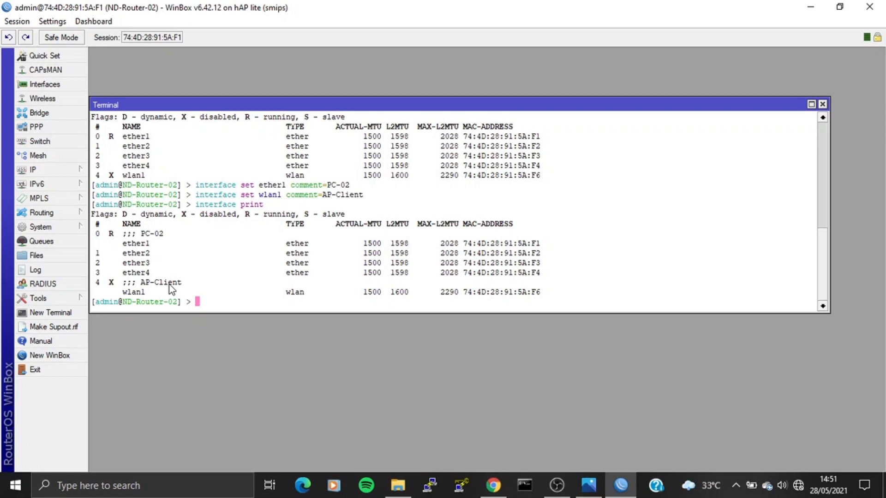
Enable wlan1 with 'interface enable wlan1' and confirm the X flag is gone in the interface list.
type("interface enable wlan1")
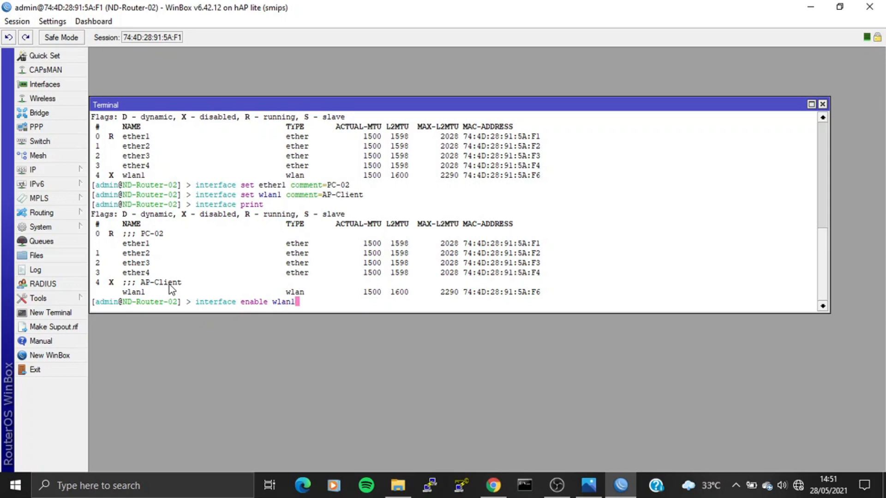
key("Return")
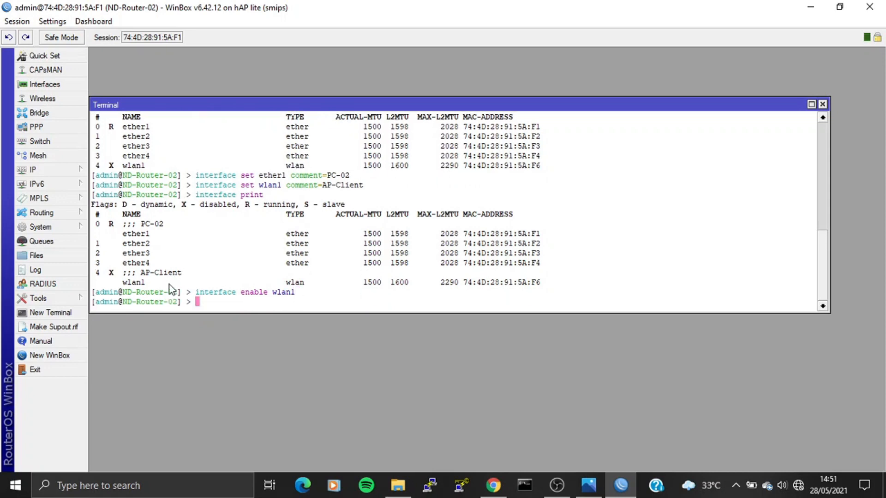
type("interface print")
key("Return")
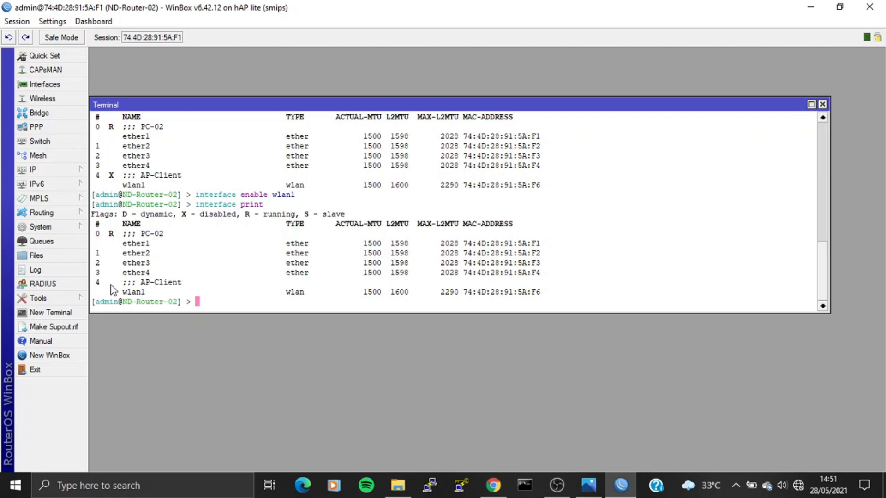
Begin a new wireless security profile named auth-ap-client in dynamic-keys mode.
type("interface wireless sev")
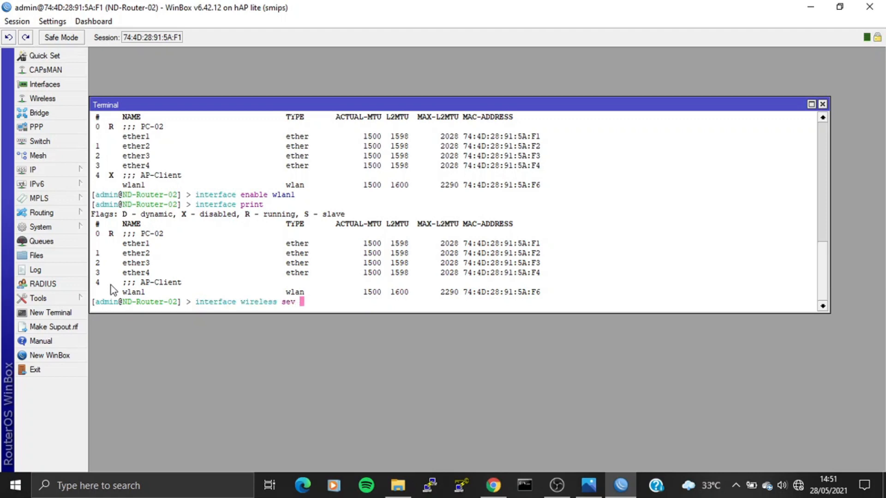
key("BackSpace")
type("c")
key("Tab")
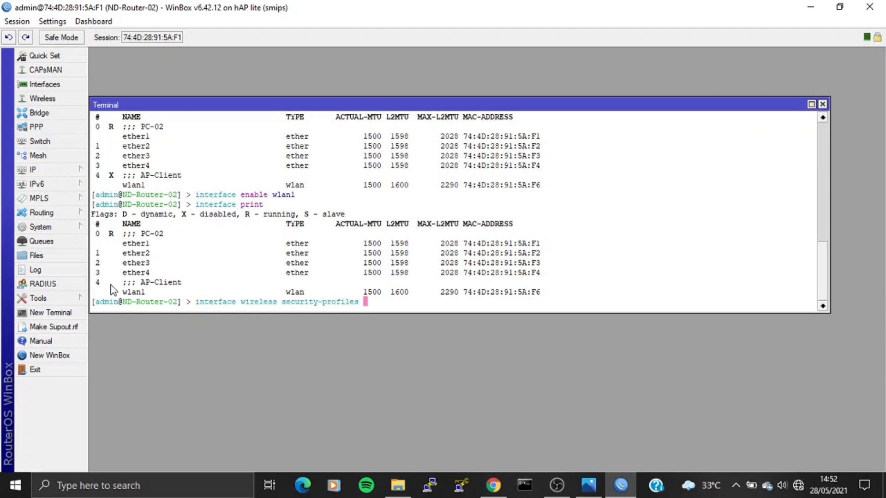
type("add na")
key("Tab")
type("auth-ap-")
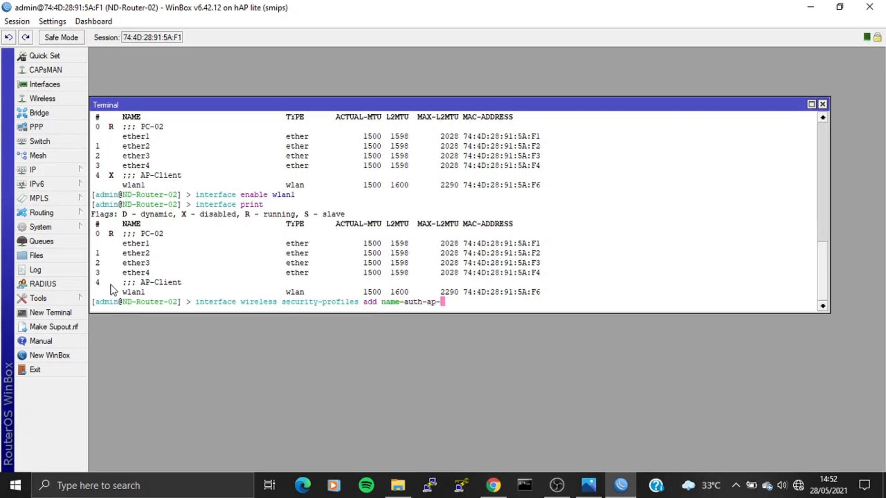
type("client mo")
key("Tab")
type("dyn")
key("Tab")
type("auth")
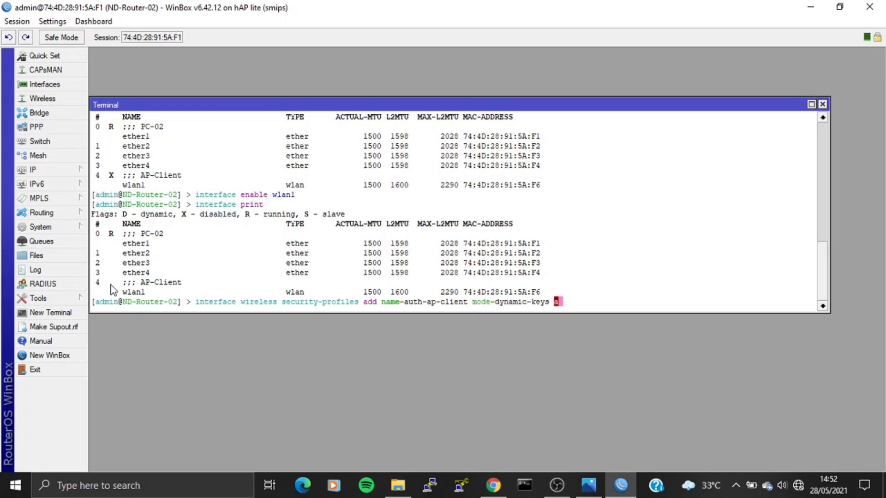
key("Tab")
Give it WPA/WPA2-PSK authentication, aes-ccm,tkip unicast and group ciphers, and the AP's pre-shared keys, then create it.
type("wpa-psl")
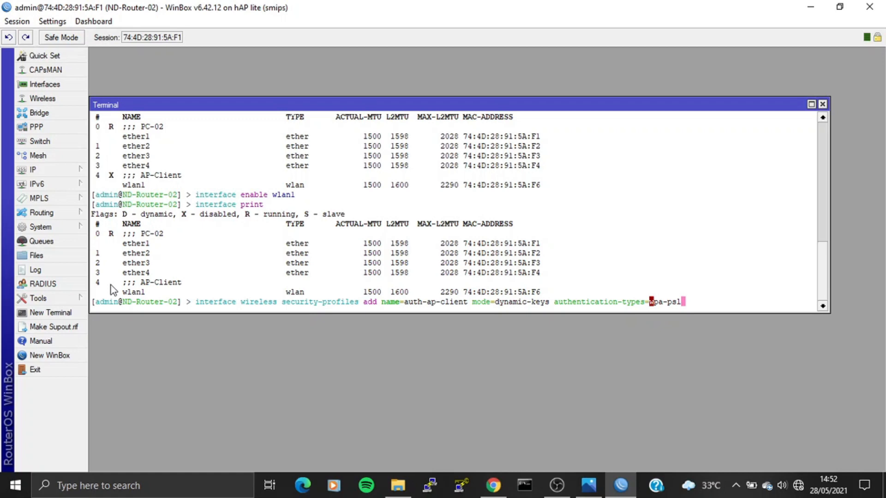
key("BackSpace")
type("k,wpa2-psk unicast-ciphers=")
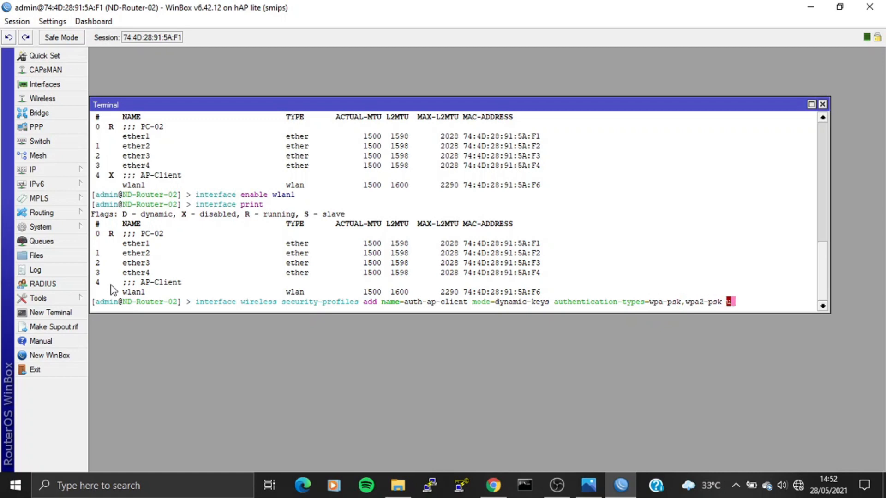
type("aes-c")
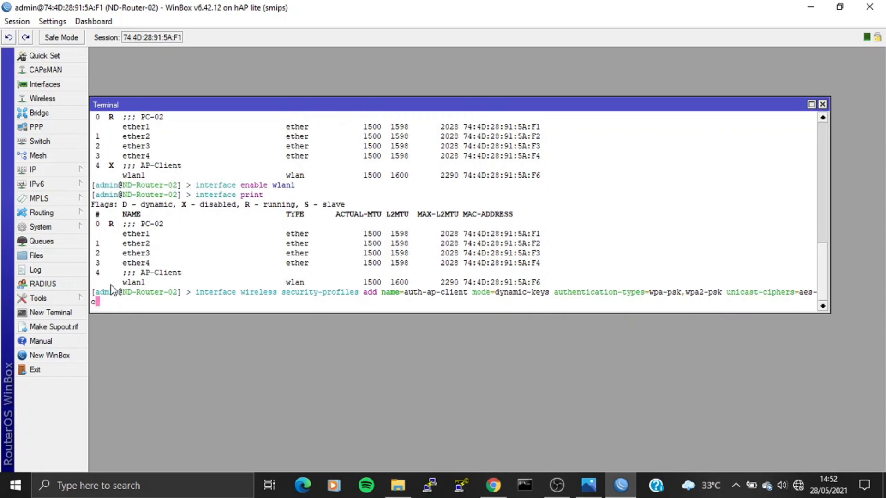
type("cm,tkip group-i")
key("BackSpace")
type("c")
key("Tab")
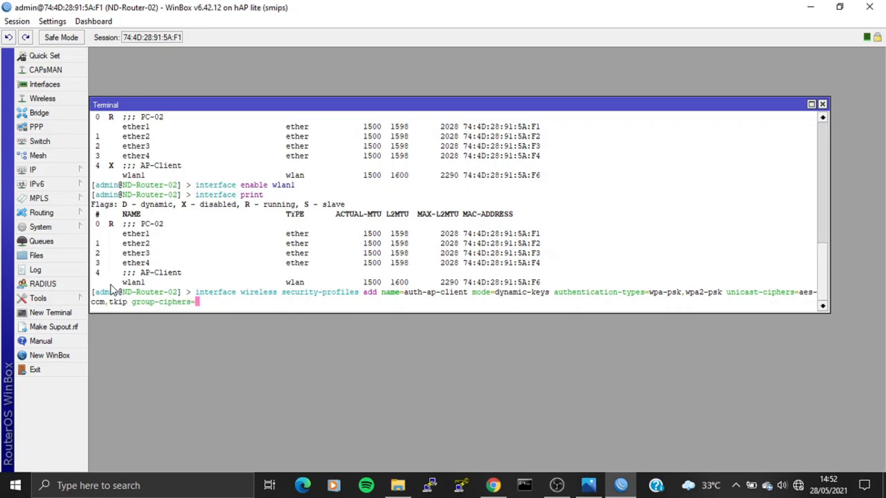
type("aes-ccm,")
type("tkip wpa-p")
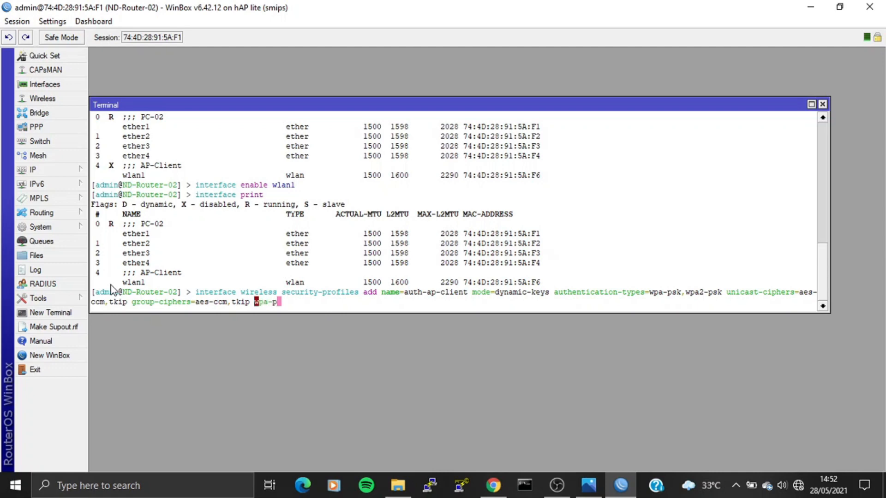
key("Tab")
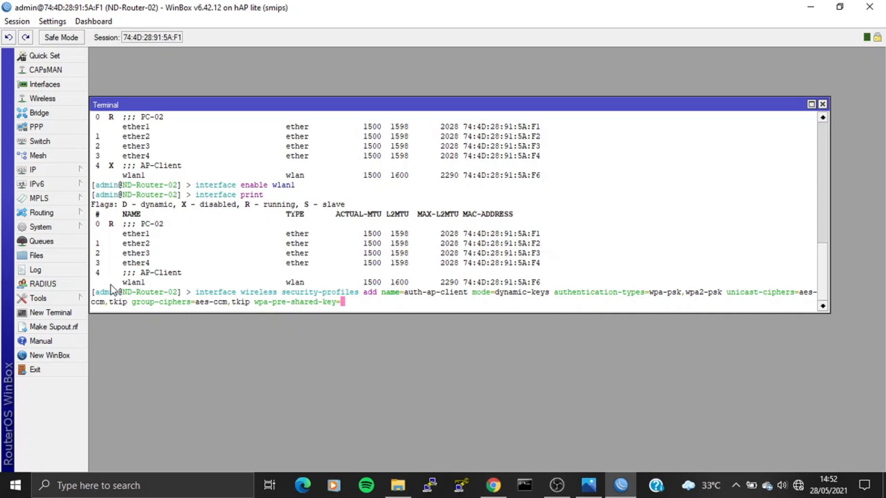
type("materi-ptmp wpa2-p")
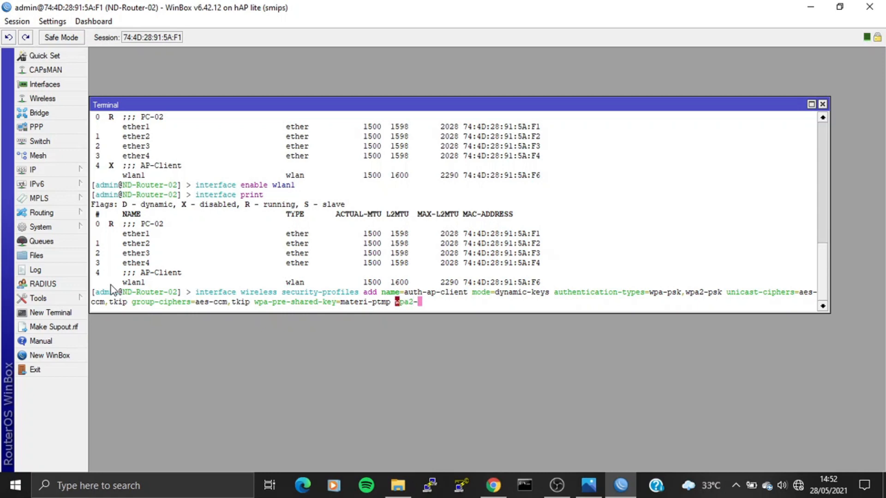
key("Tab")
type("materi-ptm")
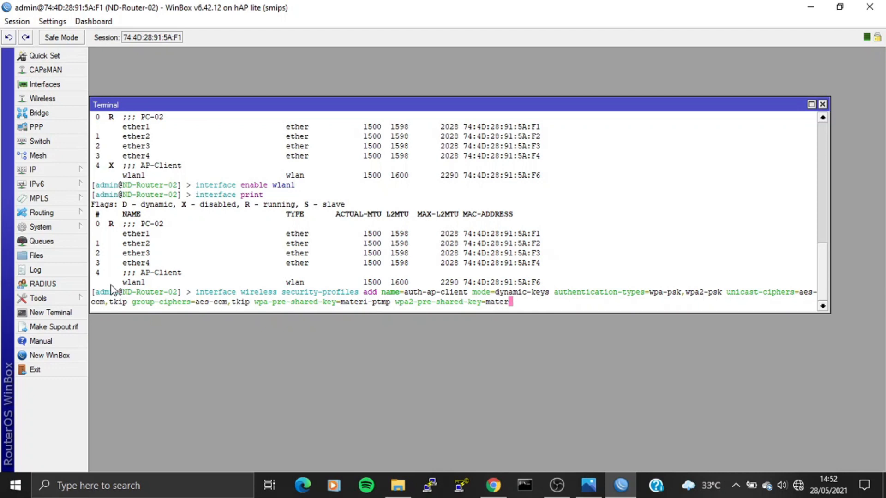
type("ptm")
key("Return")
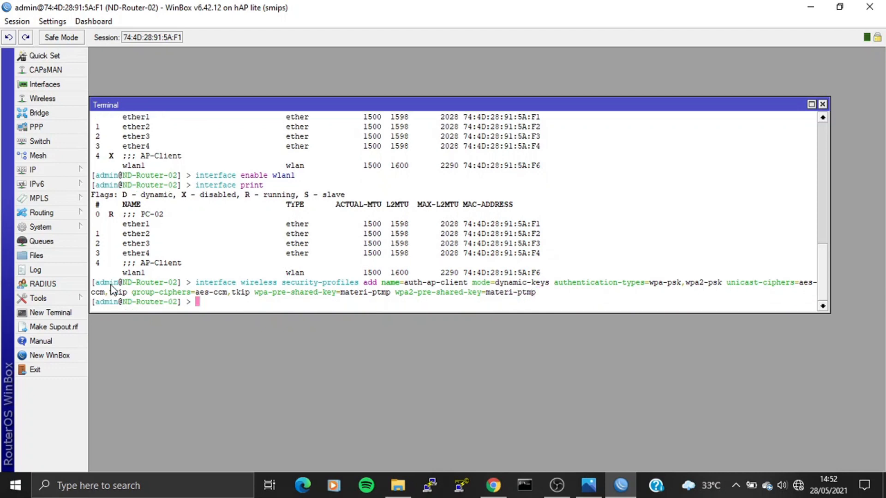
Check auth-ap-client in the security profile list, then scan wlan1 and find PKL SMK on 2412 MHz.
type("interface wireless se")
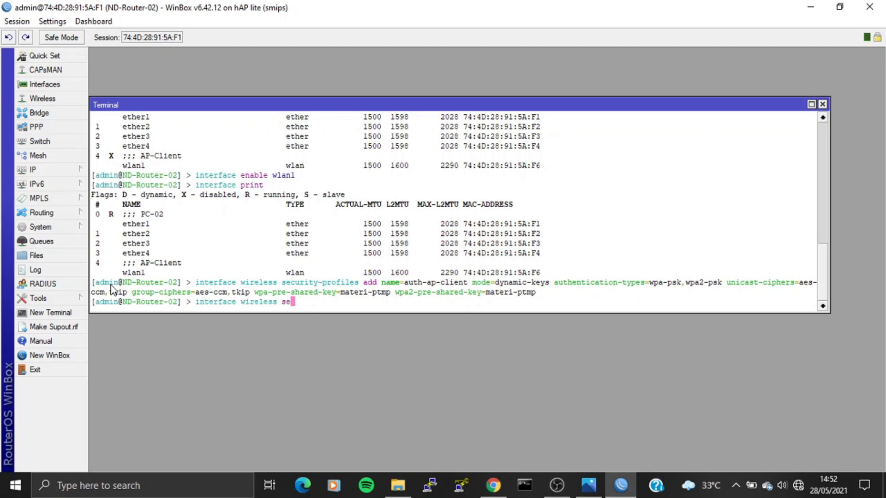
type("curity-profiles print")
key("Return")
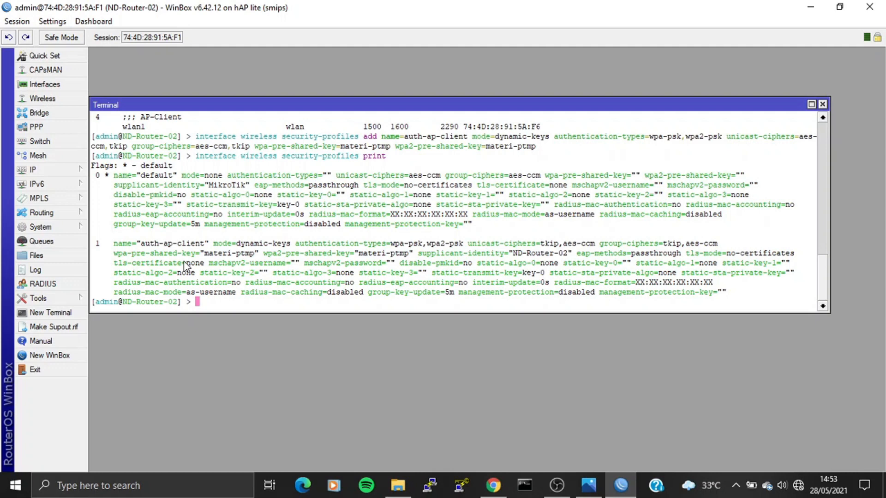
type("interface wireless s")
type("can")
key("BackSpace")
key("BackSpace")
key("BackSpace")
key("BackSpace")
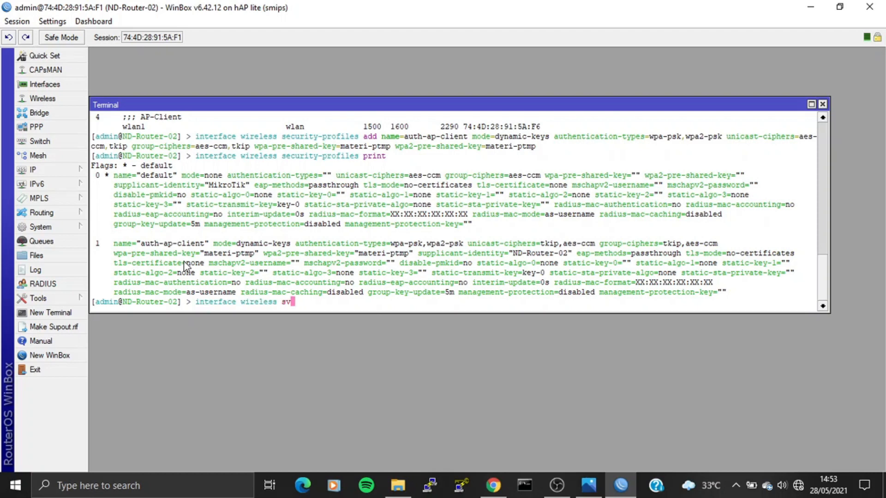
type("scan wlan1")
key("Return")
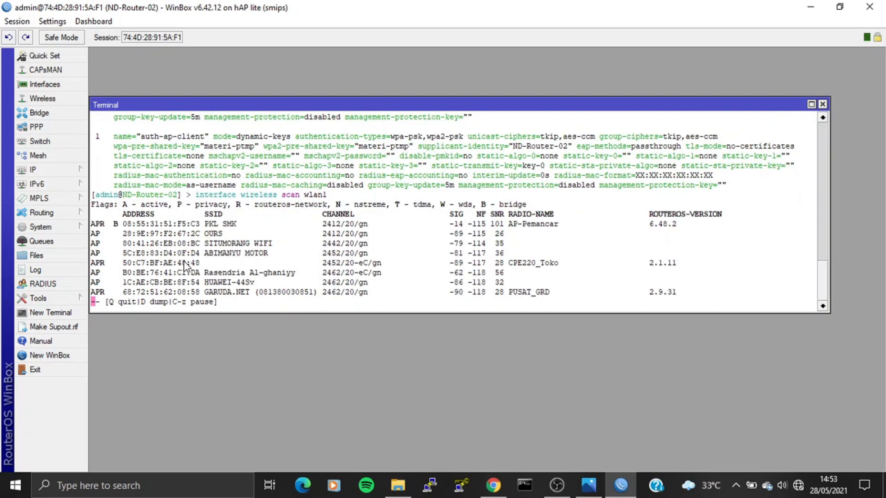
Stop the scan and set wlan1 to station mode, 2ghz-b/g/n, SSID 'PKL SMK', profile auth-ap-client.
key("q")
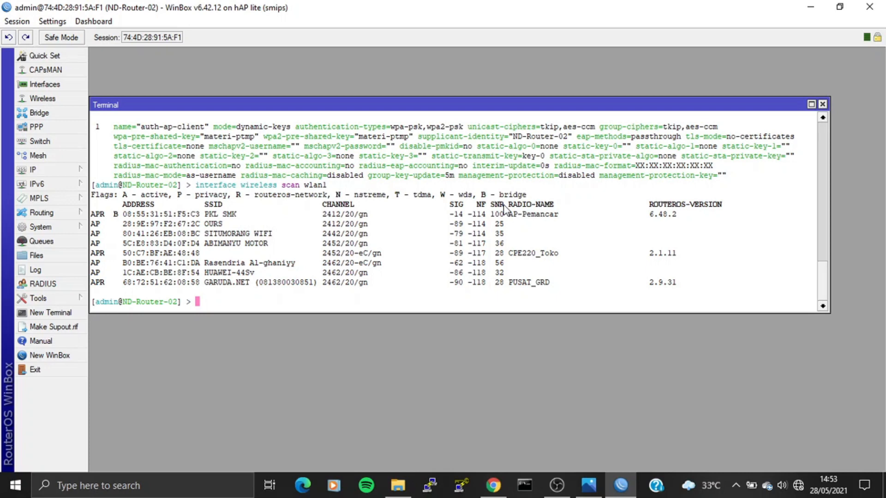
type("interface wireless set wlan1")
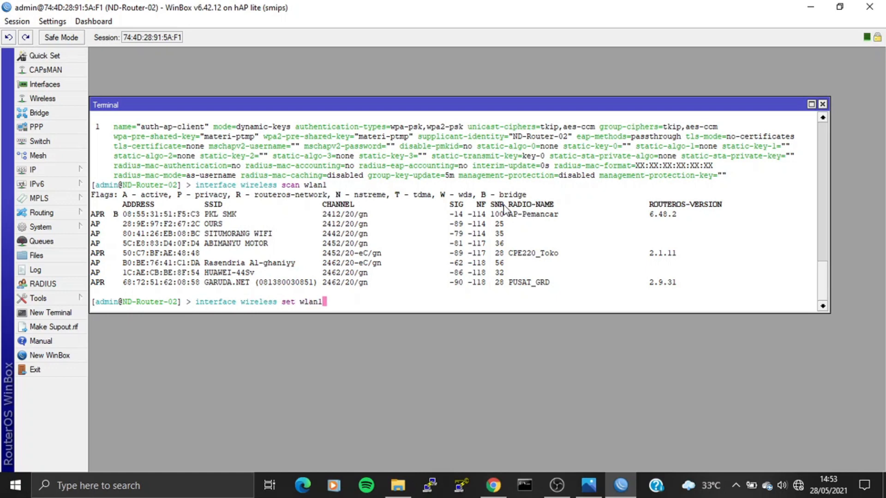
type(" mode=station b")
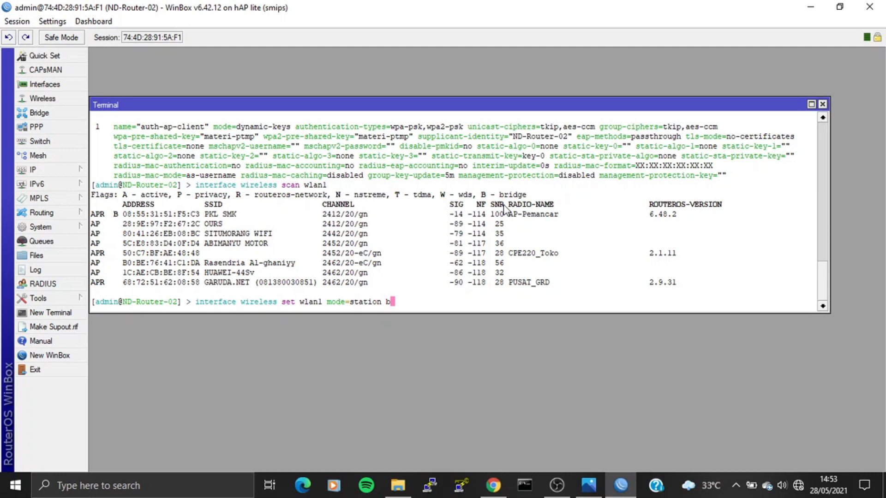
type("and=2ghz-b/g/n ssid=")
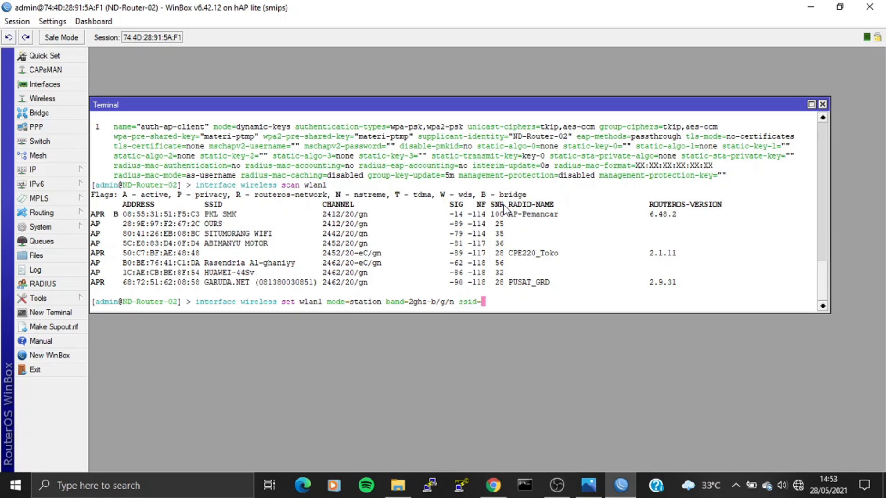
type("\"PKL SMK\" securi")
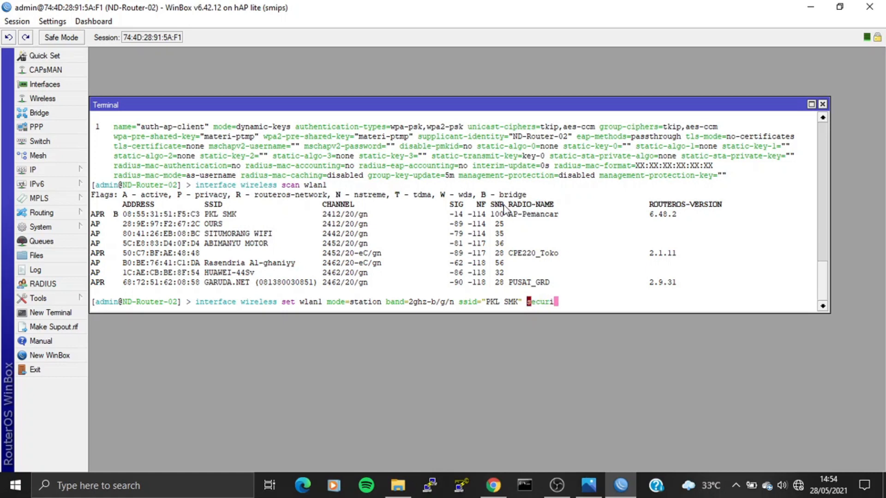
key("Tab")
type("auth-ap-")
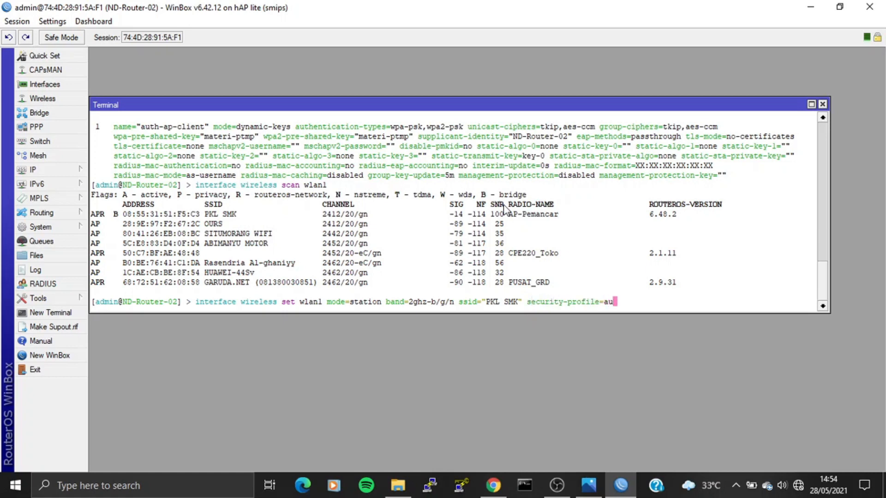
key("Tab")
key("Return")
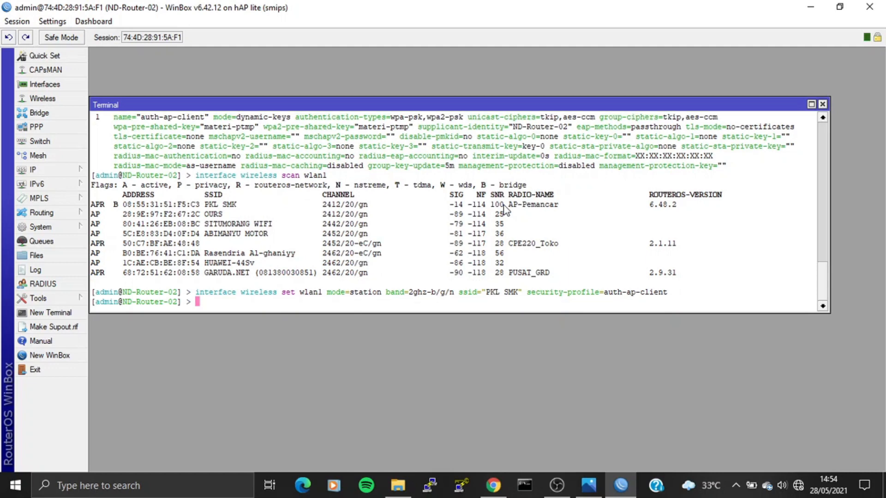
Confirm wlan1 is a station, then add an enabled DHCP client on wlan1 leasing 28.28.28.253/24.
type("interface wireless print")
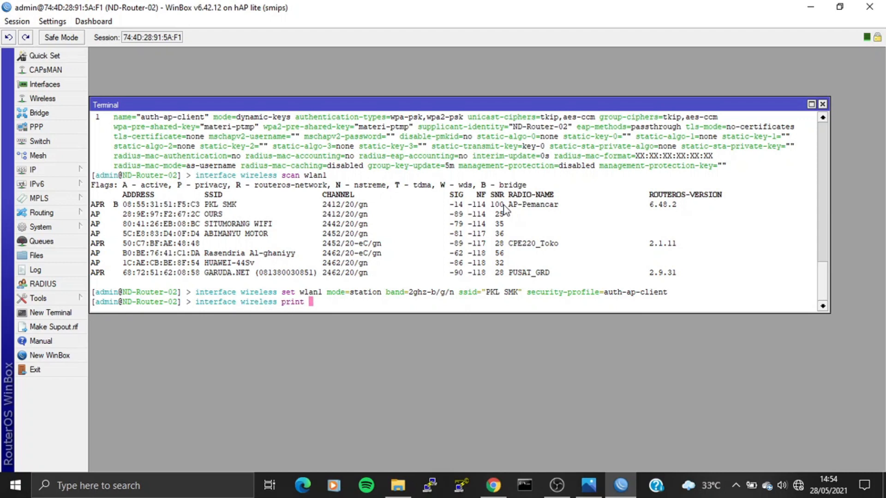
key("Return")
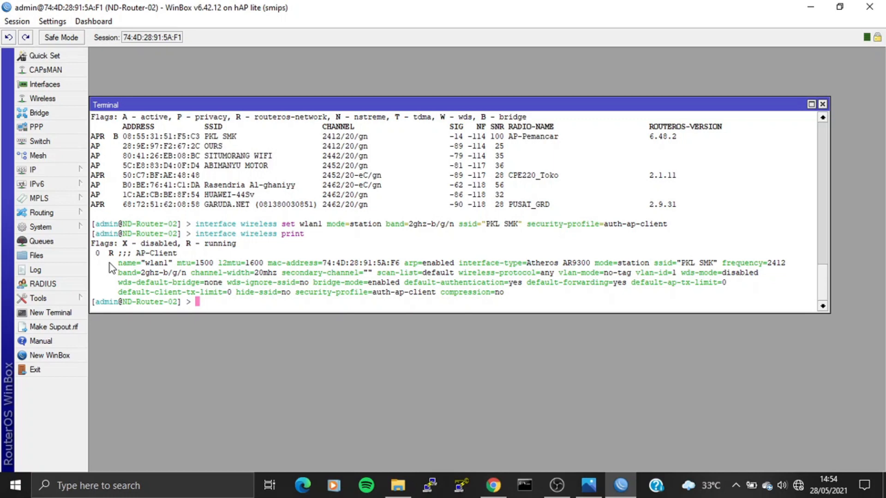
type("ip dhcp-client add interface=")
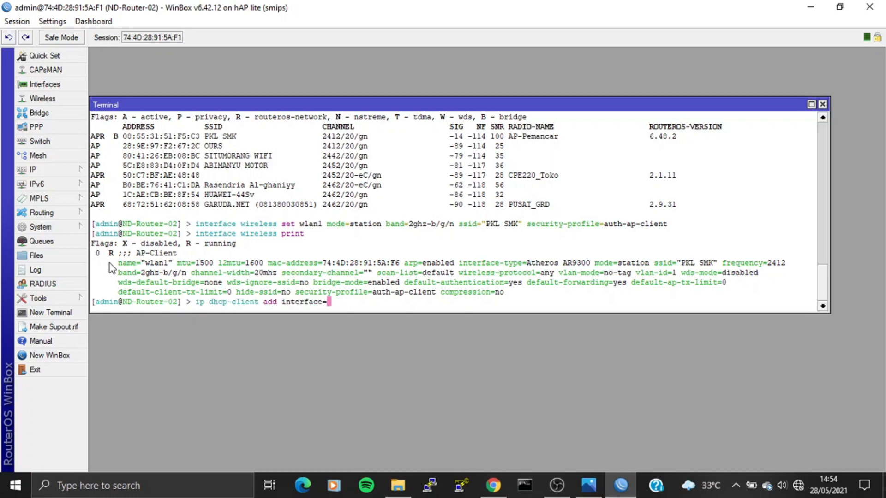
type("wlan1 disabled=no")
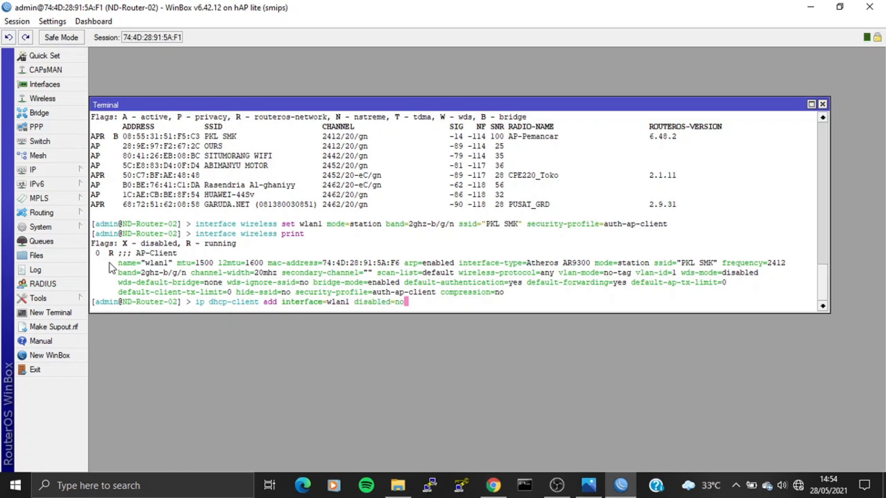
key("Return")
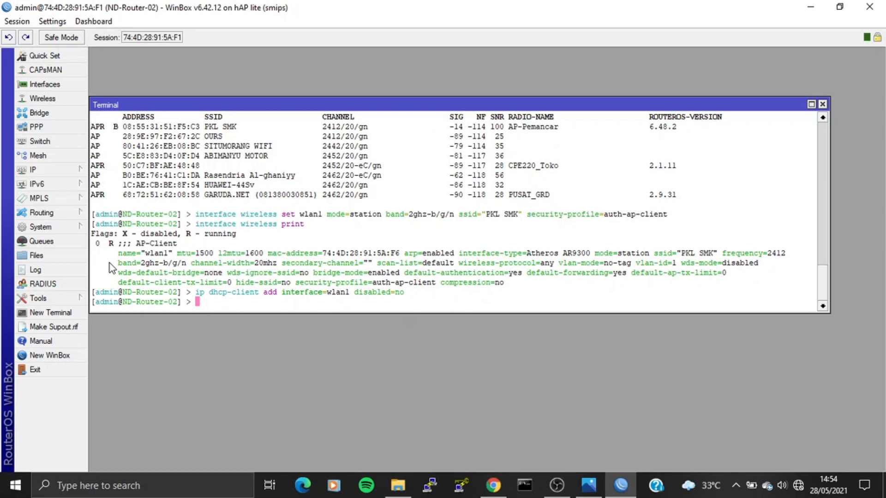
type("ip dhcp-client print")
key("Return")
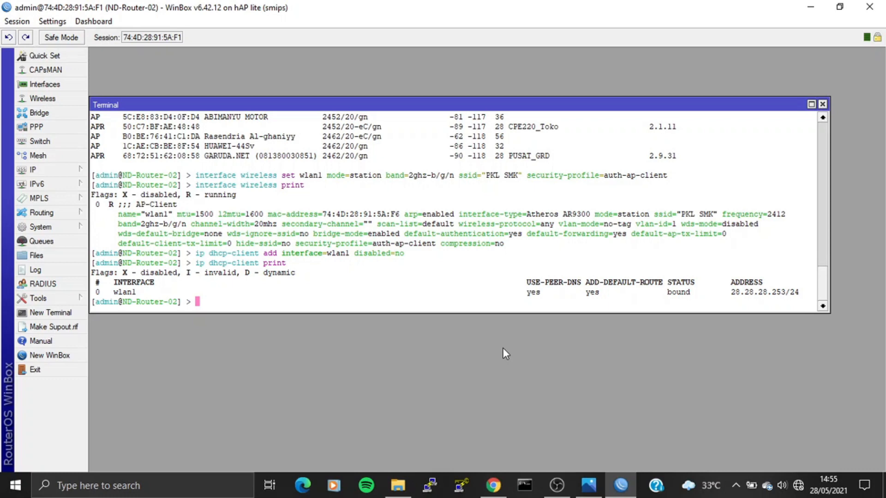
Disconnect and reconnect the PC to the PKL SMK Wi-Fi network, then view its properties.
left_click(798, 488)
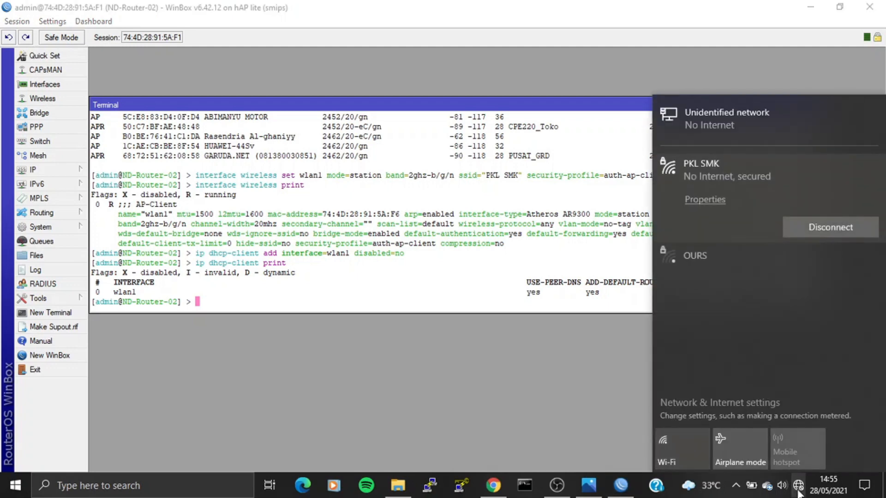
left_click(802, 222)
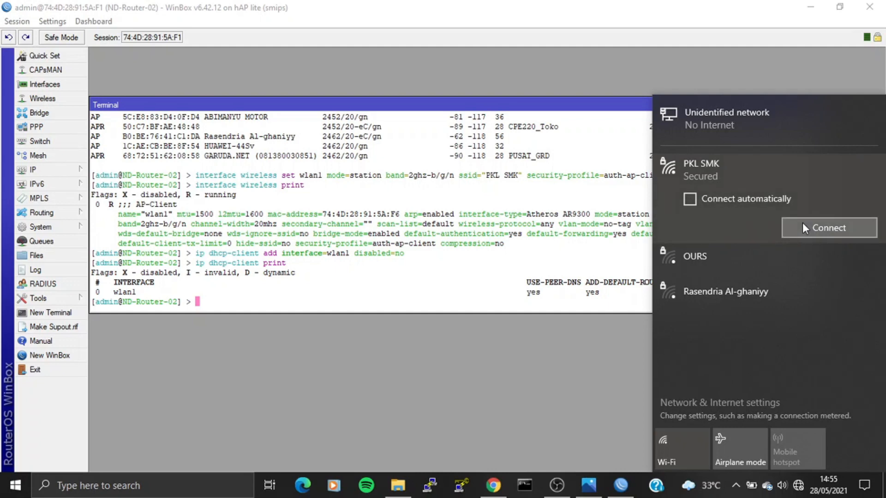
left_click(803, 224)
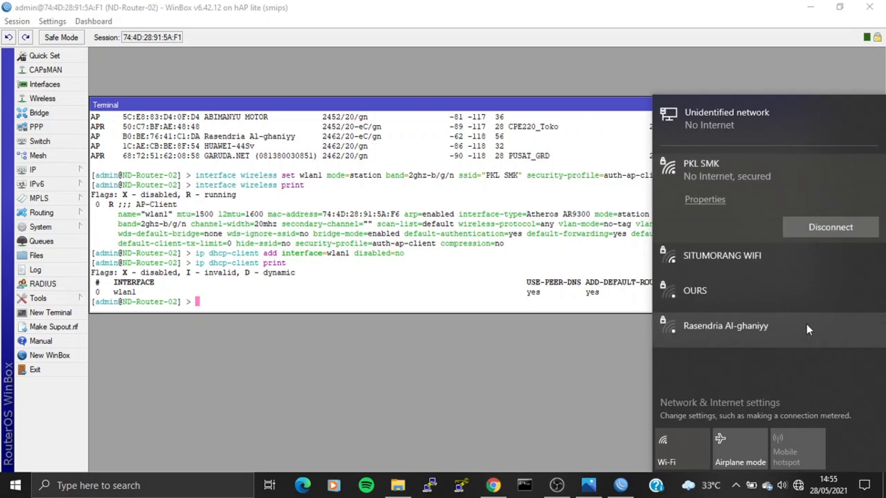
left_click(710, 199)
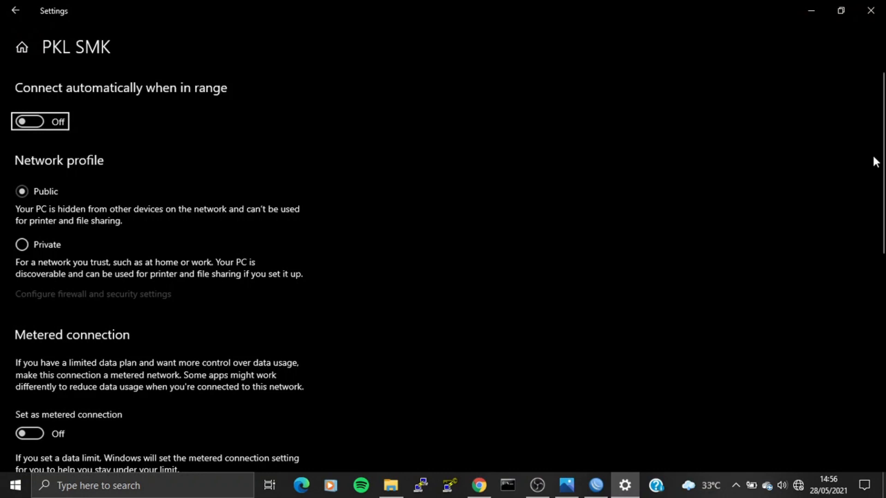
Check the PC's PKL SMK IPv4 address is 28.28.28.254, then minimize Settings.
left_click_drag(877, 180, 882, 384)
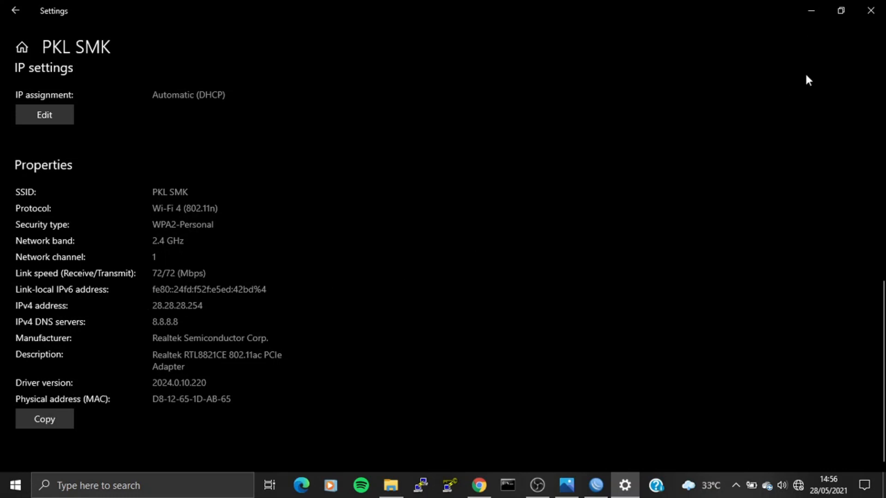
left_click(810, 17)
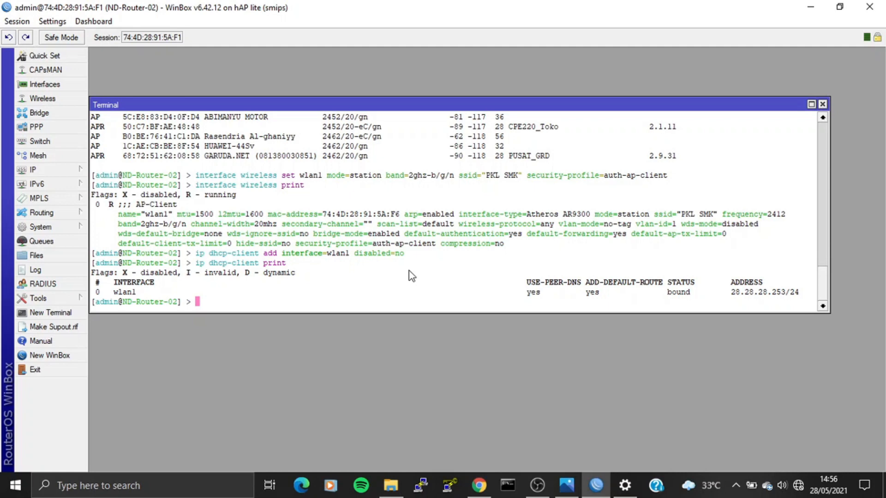
Ping 28.28.28.1 from the router and stop it after 8 of 8 replies with 0% loss.
type("ping 28.28.28.1")
key("Return")
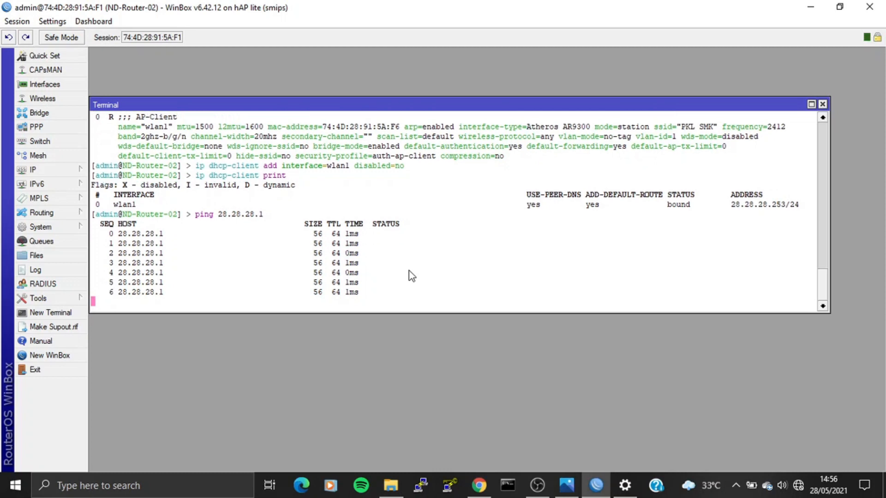
key("ctrl+c")
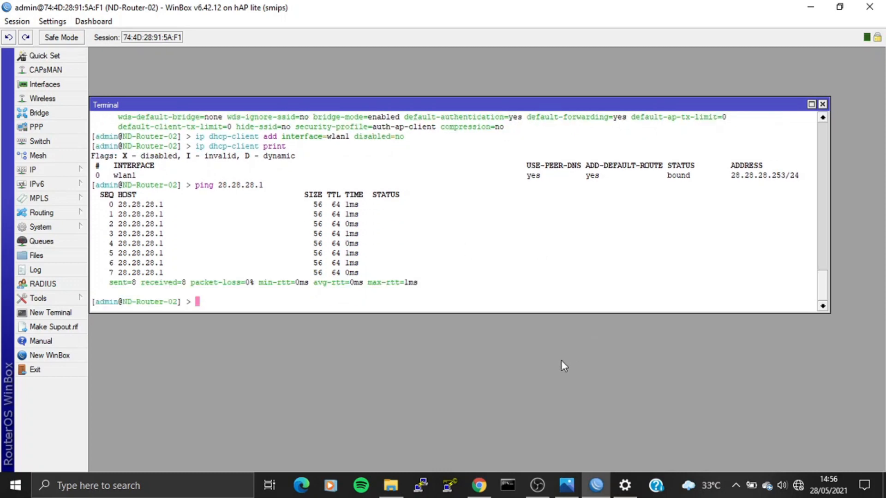
left_click(509, 486)
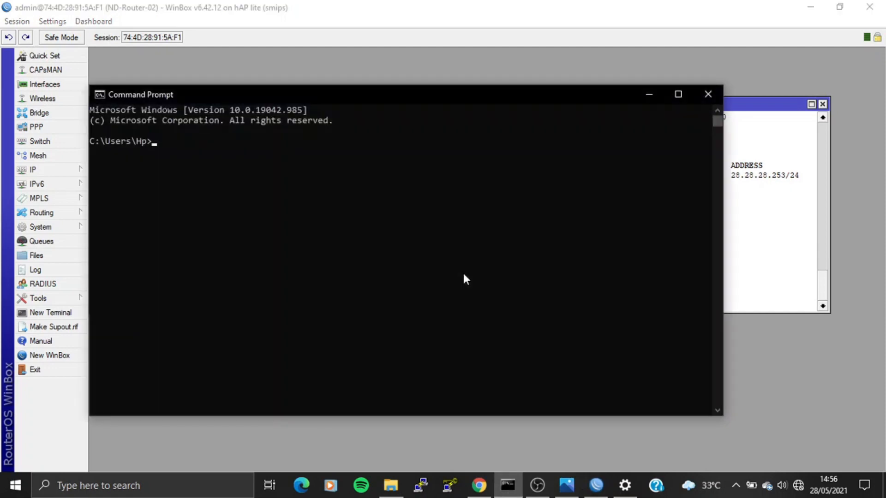
Ping 28.28.28.1 from the PC with 4 of 4 replies received, then close Command Prompt.
type("ping 28.28.28.1")
key("Return")
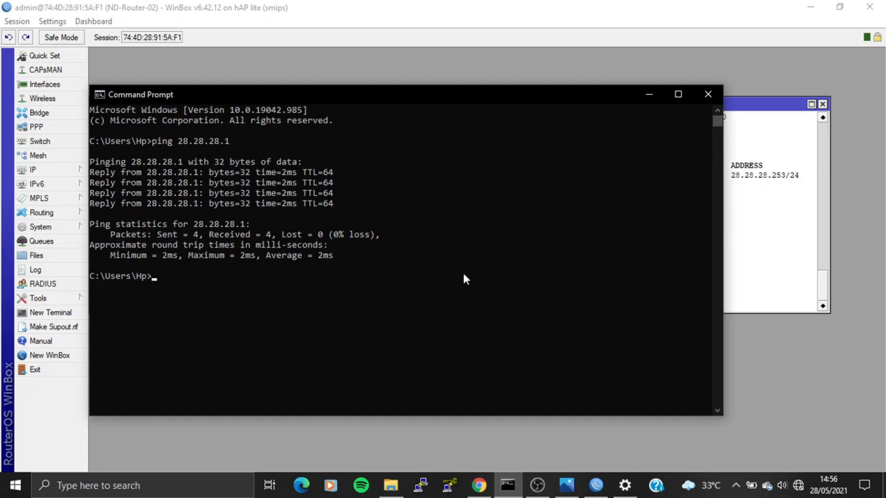
left_click(711, 95)
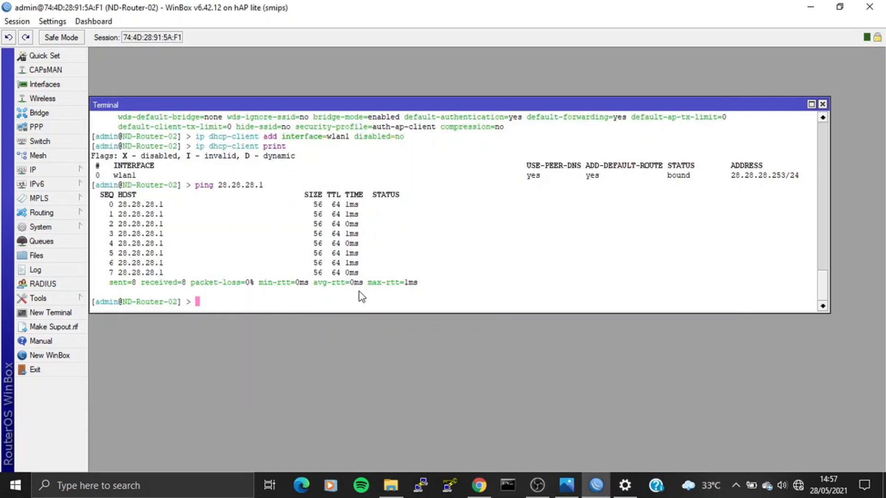
left_click(538, 484)
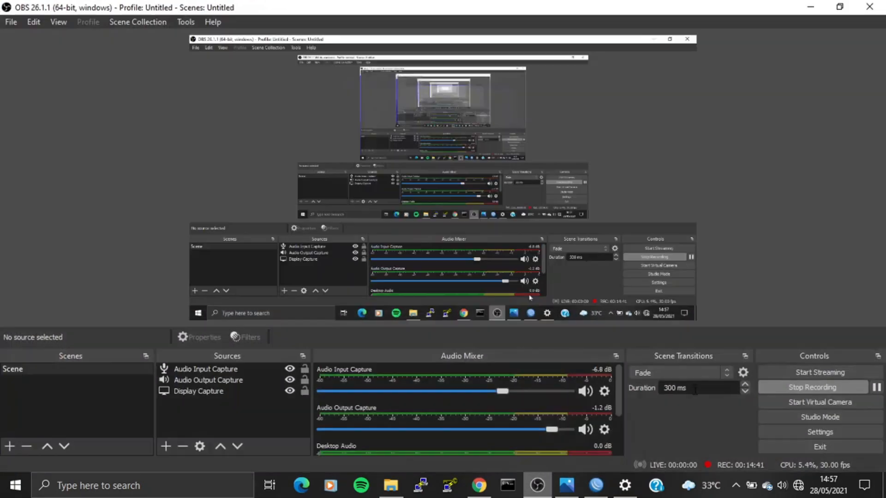